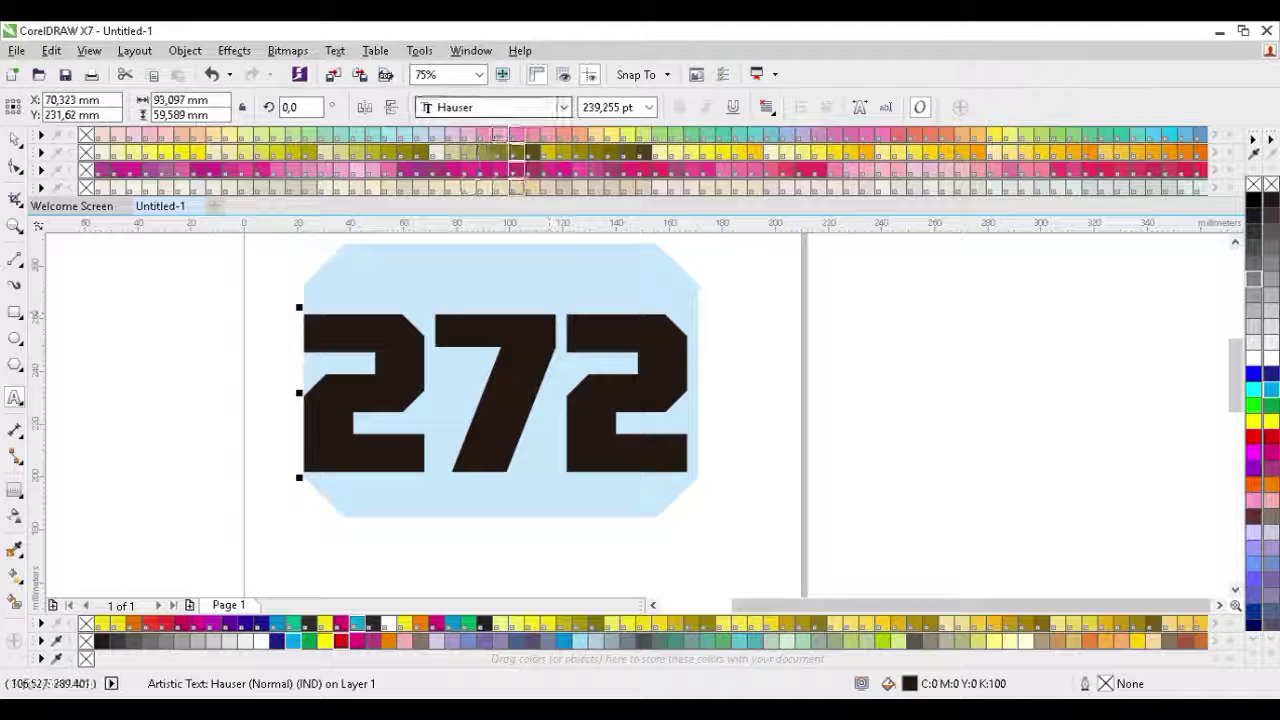
- Change the font of the number text 272 to ATROX
left_click(512, 108)
scroll(512, 108, "down", 3)
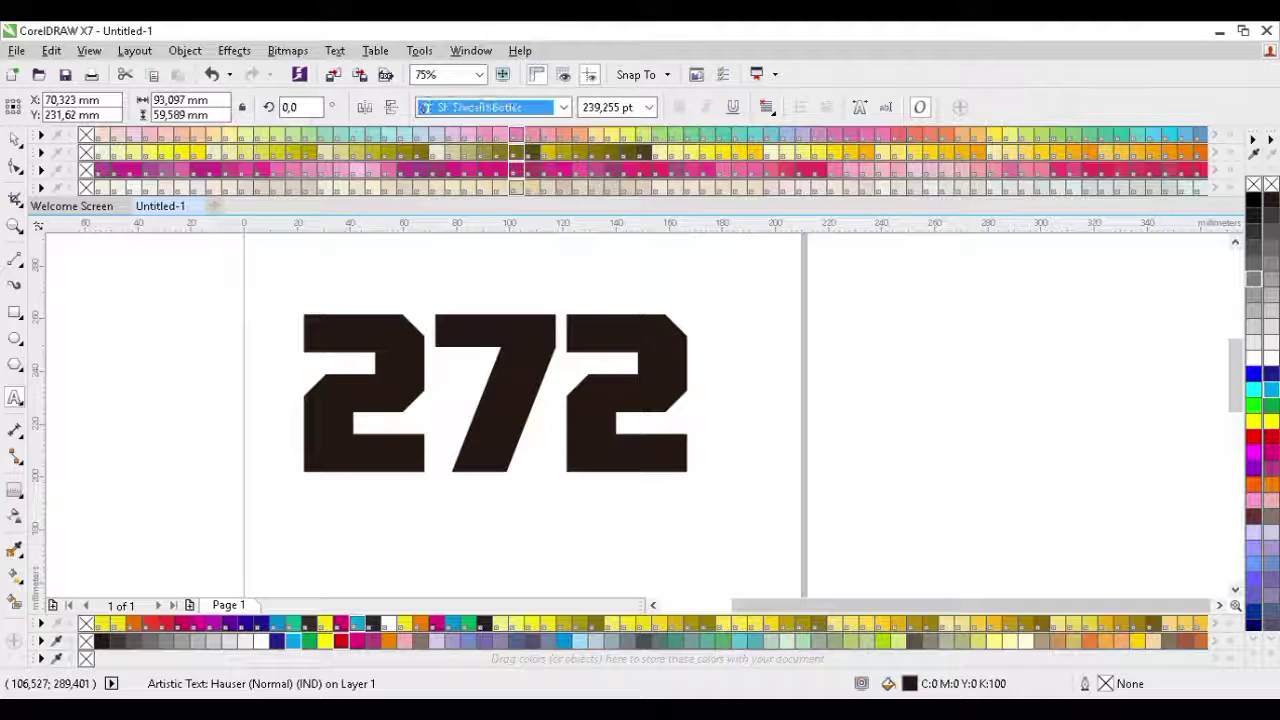
scroll(425, 108, "down", 3)
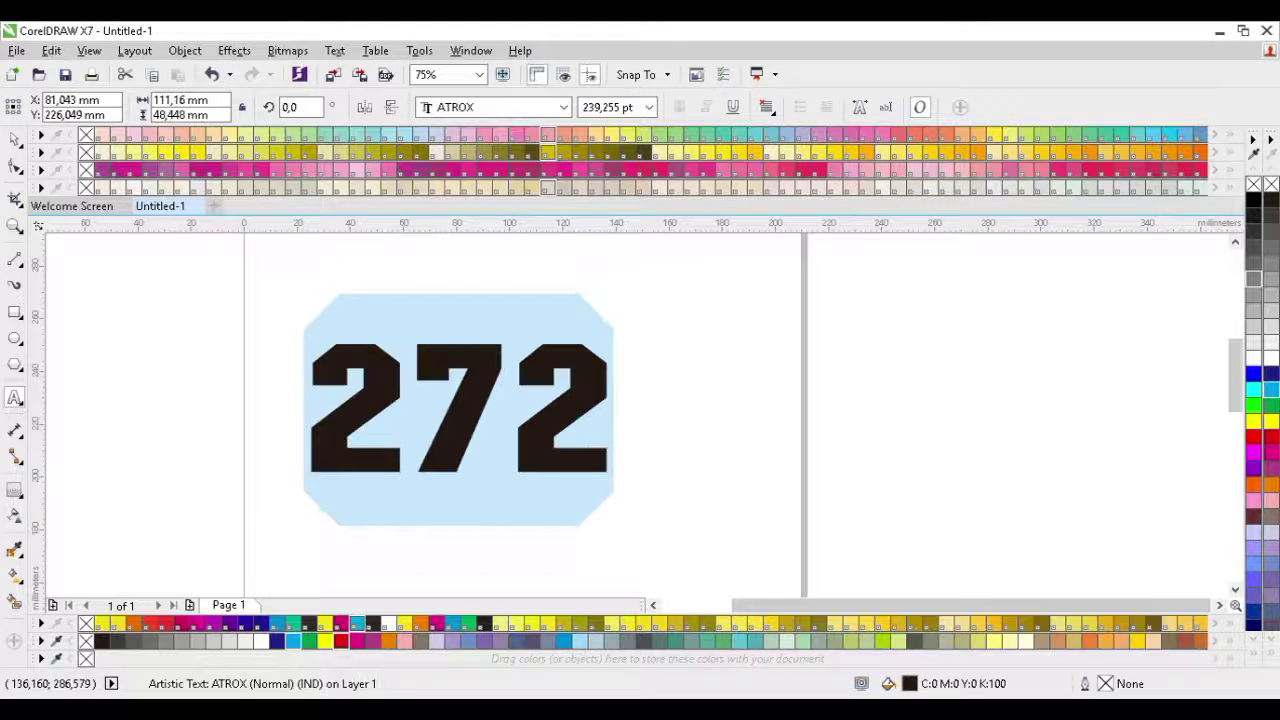
- Move the number text 272 higher on the page and slant it to the right, about 130 mm wide overall
left_click(14, 140)
left_click_drag(465, 387, 427, 309)
left_click(425, 307)
left_click_drag(421, 258, 482, 264)
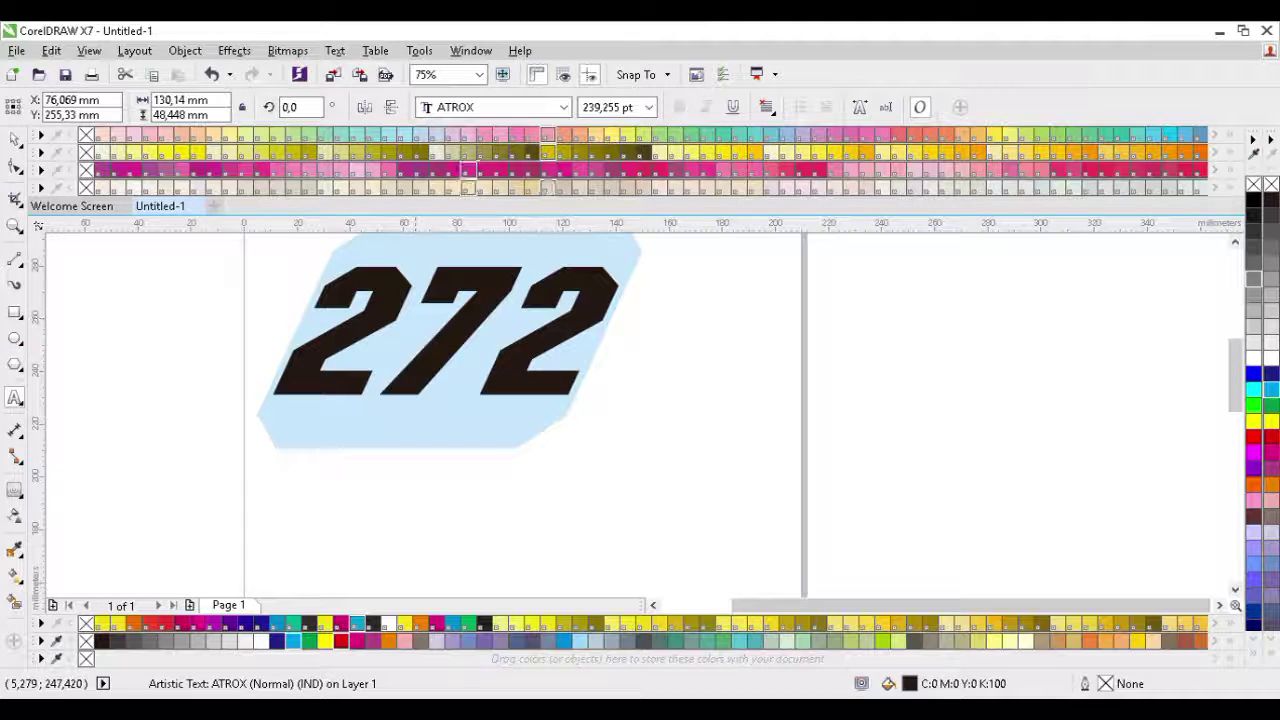
scroll(490, 107, "down", 2)
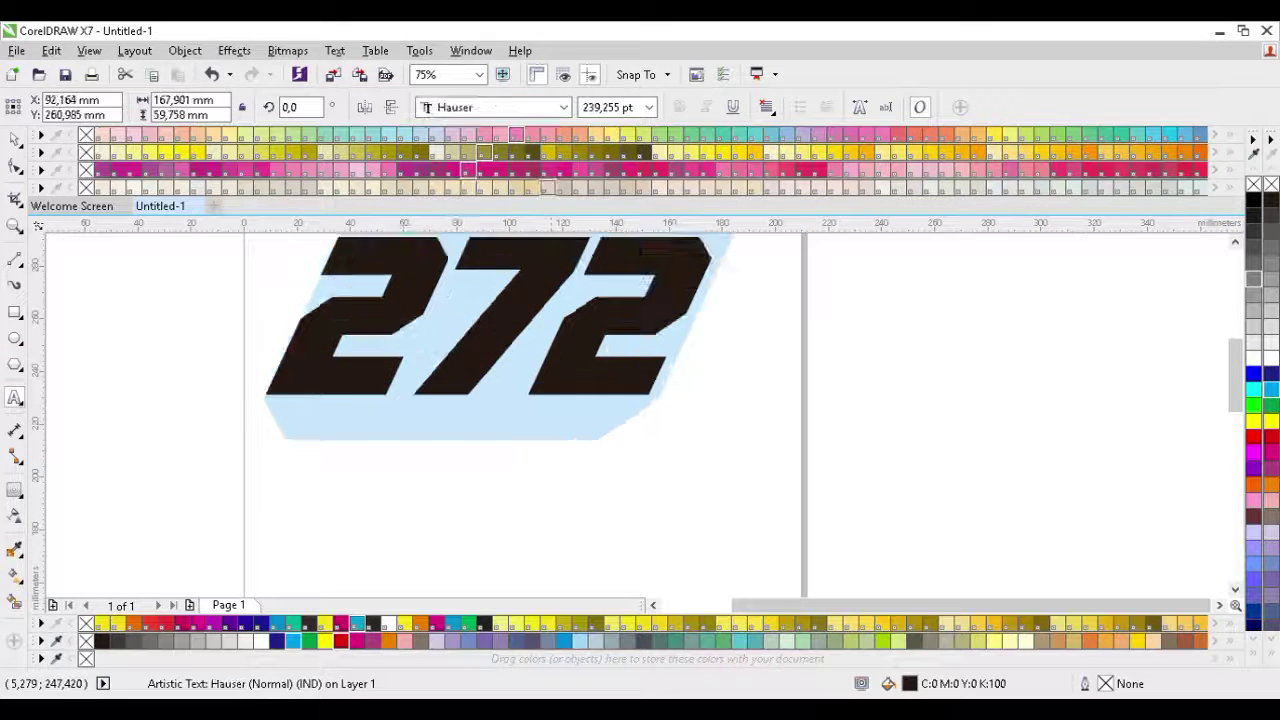
key("ctrl+z")
key("ctrl+z")
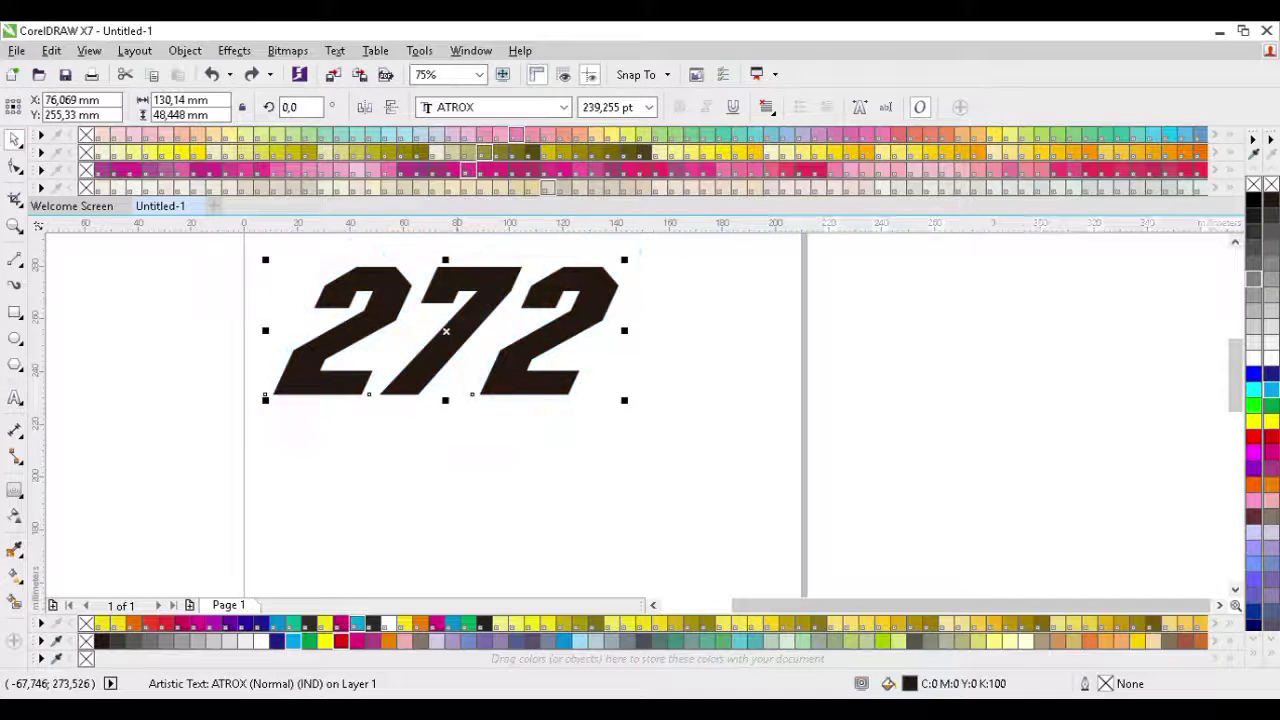
- Reduce the slanted number to about 120 mm wide and 32 mm high, and shift it slightly up and right
left_click_drag(458, 414, 437, 343)
scroll(459, 369, "down", 1)
scroll(453, 314, "up", 1)
left_click(457, 356)
scroll(449, 384, "up", 2)
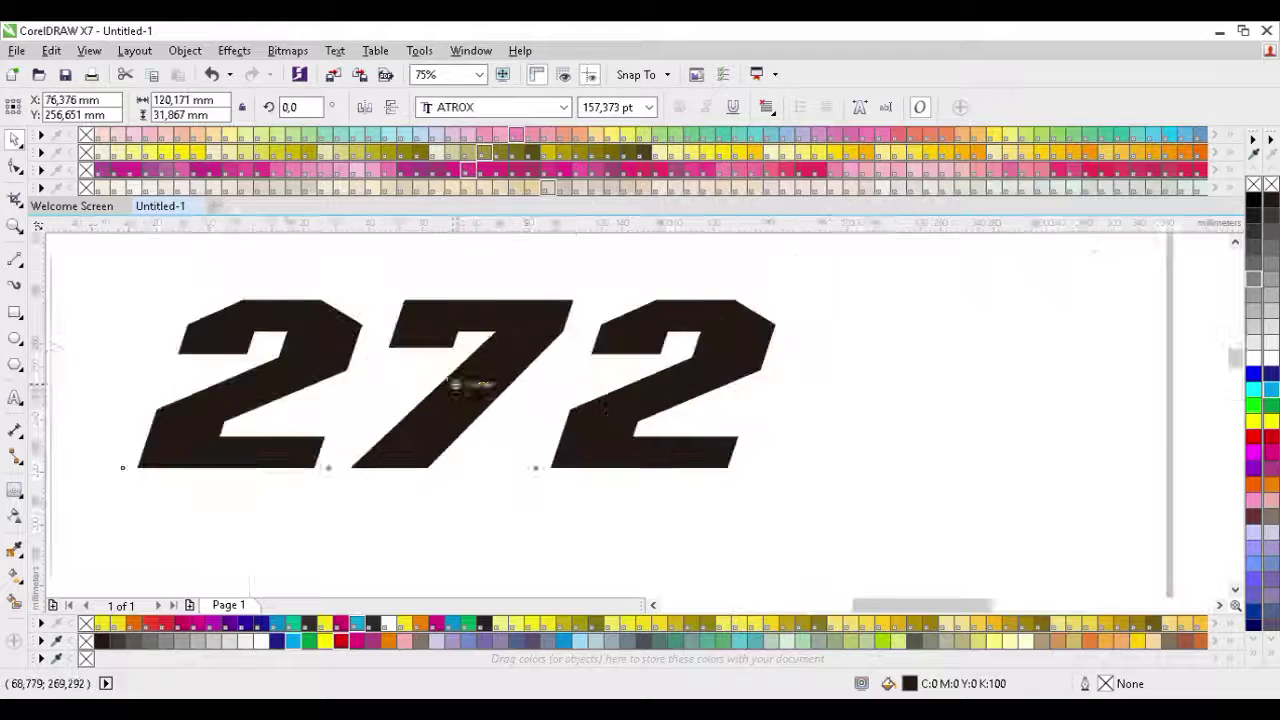
scroll(464, 474, "down", 1)
left_click_drag(463, 456, 501, 409)
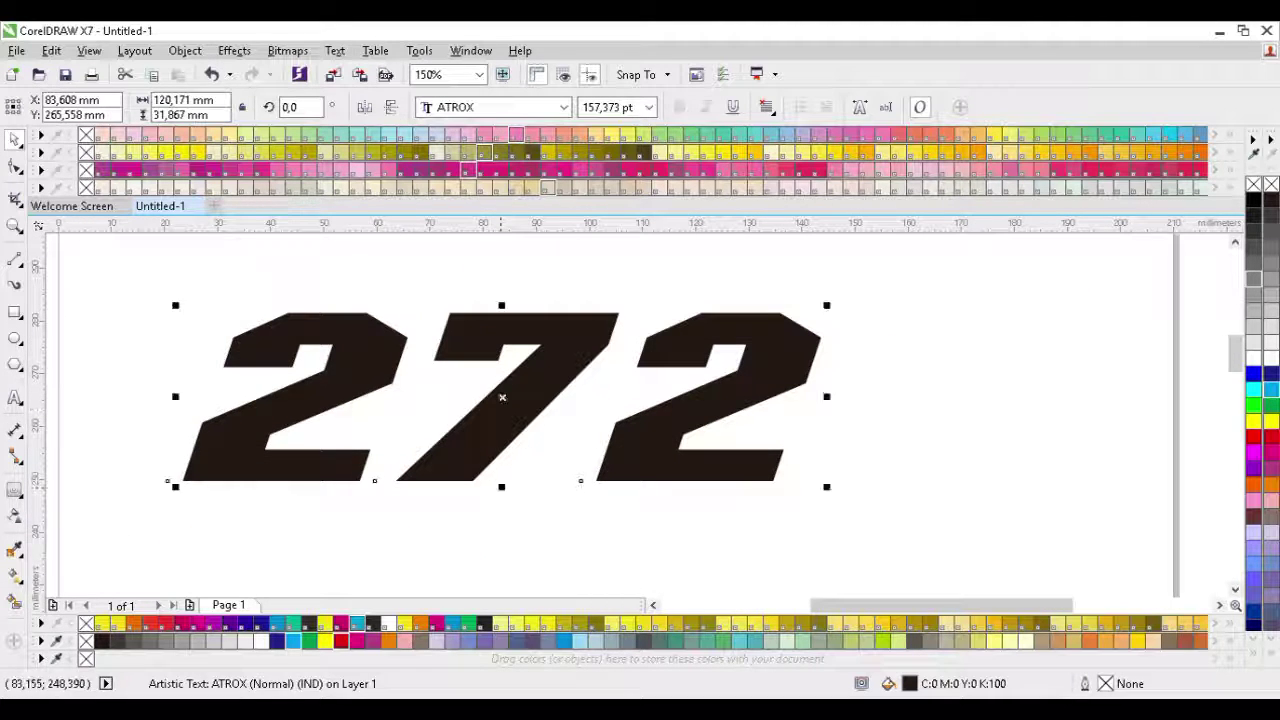
- Stretch the number to about 37 mm high and narrow it to about 107 mm wide
left_click_drag(501, 488, 502, 520)
left_click_drag(828, 413, 871, 413)
left_click_drag(524, 305, 524, 308)
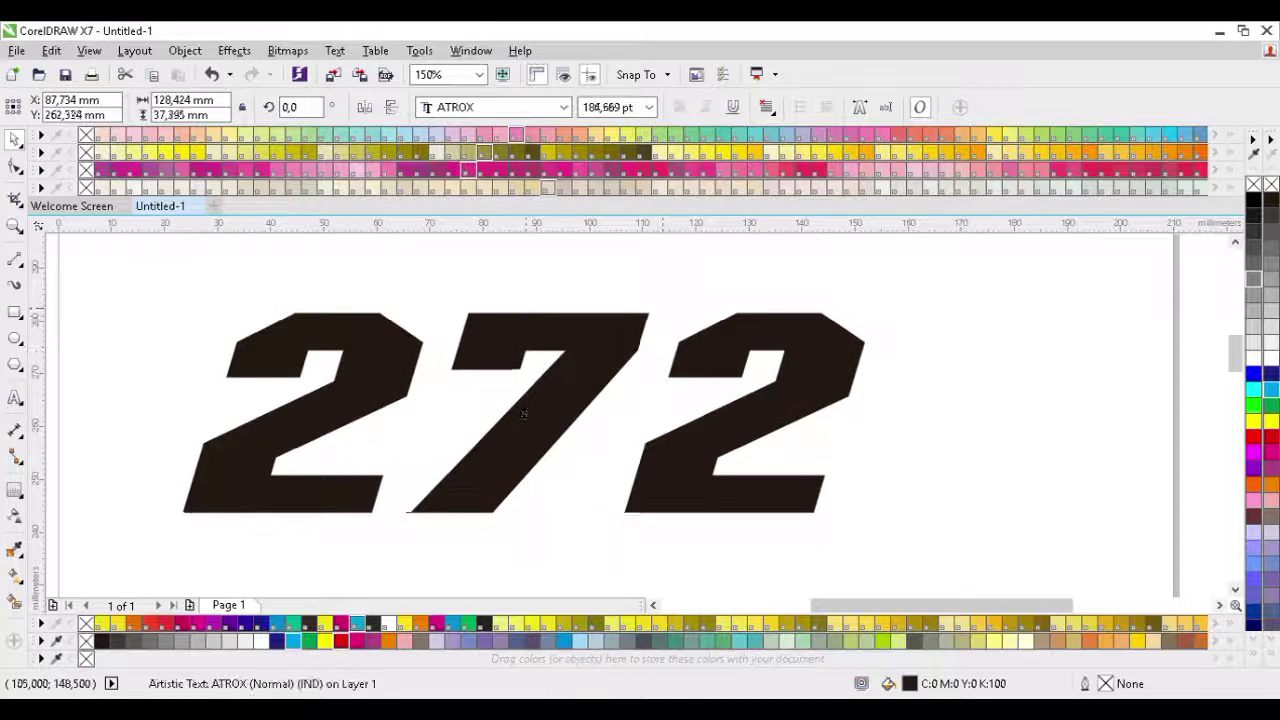
scroll(532, 334, "down", 1)
left_click_drag(706, 378, 648, 378)
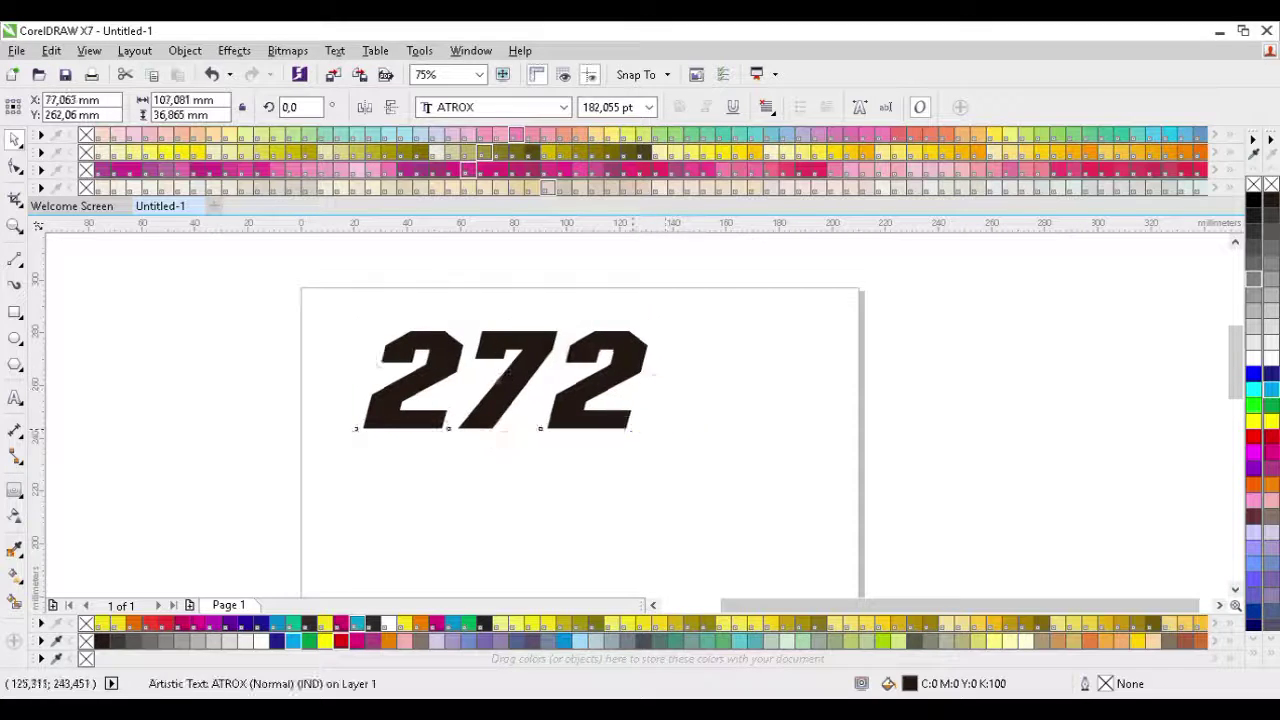
- Enlarge the number to about 178 mm wide and 55 mm high, placed across the upper part of the page
left_click_drag(654, 435, 834, 500)
left_click_drag(596, 412, 576, 445)
scroll(614, 424, "down", 1)
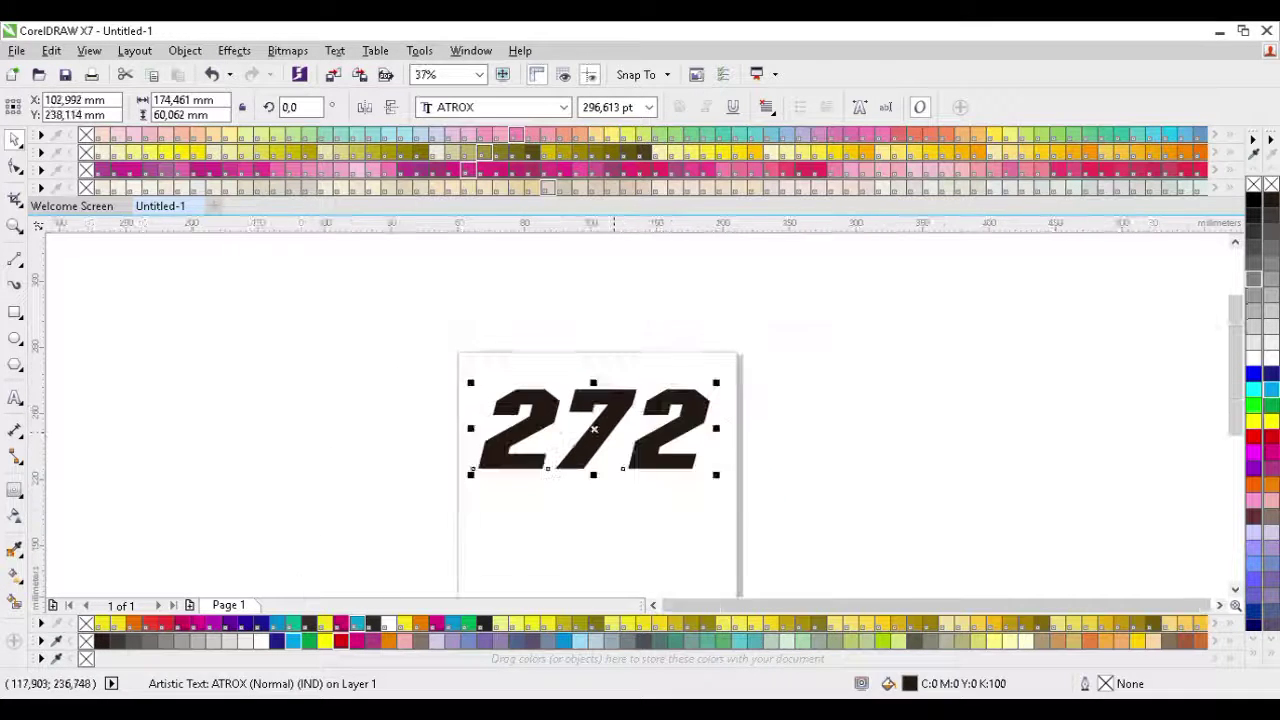
scroll(614, 434, "up", 2)
left_click_drag(534, 254, 533, 281)
scroll(538, 299, "down", 1)
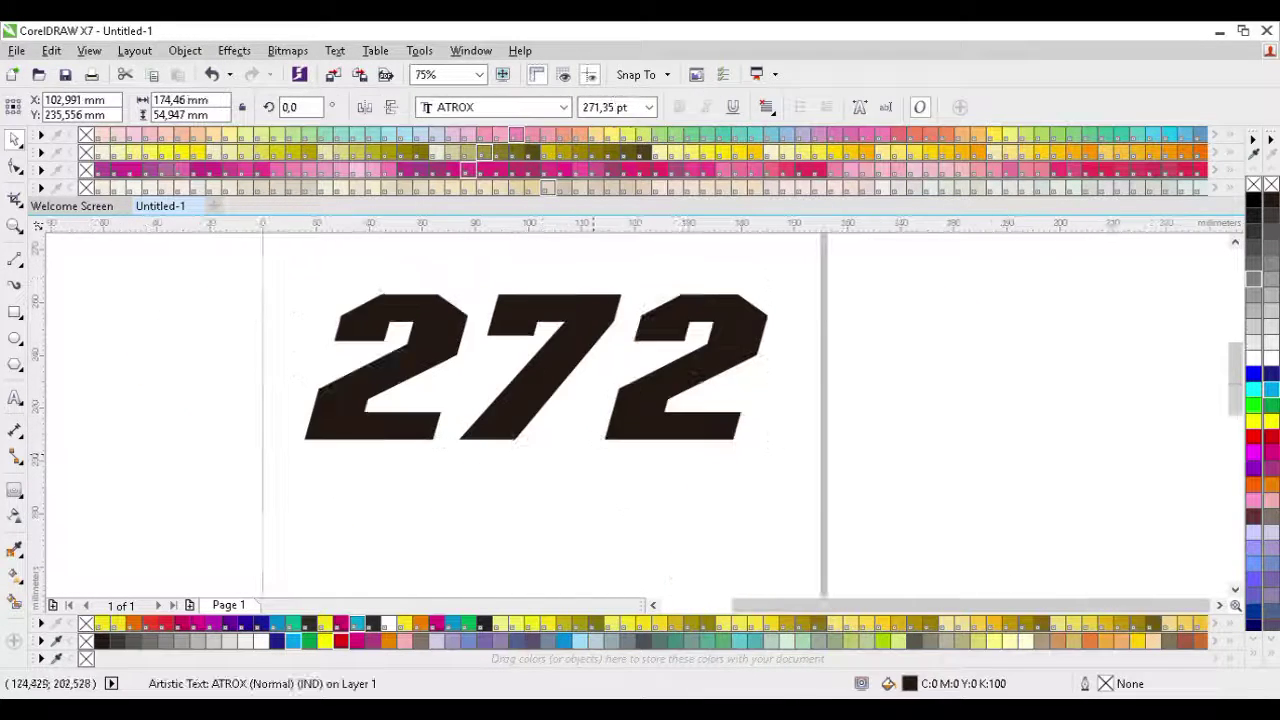
scroll(537, 280, "up", 1)
left_click_drag(993, 449, 1011, 449)
scroll(922, 339, "down", 1)
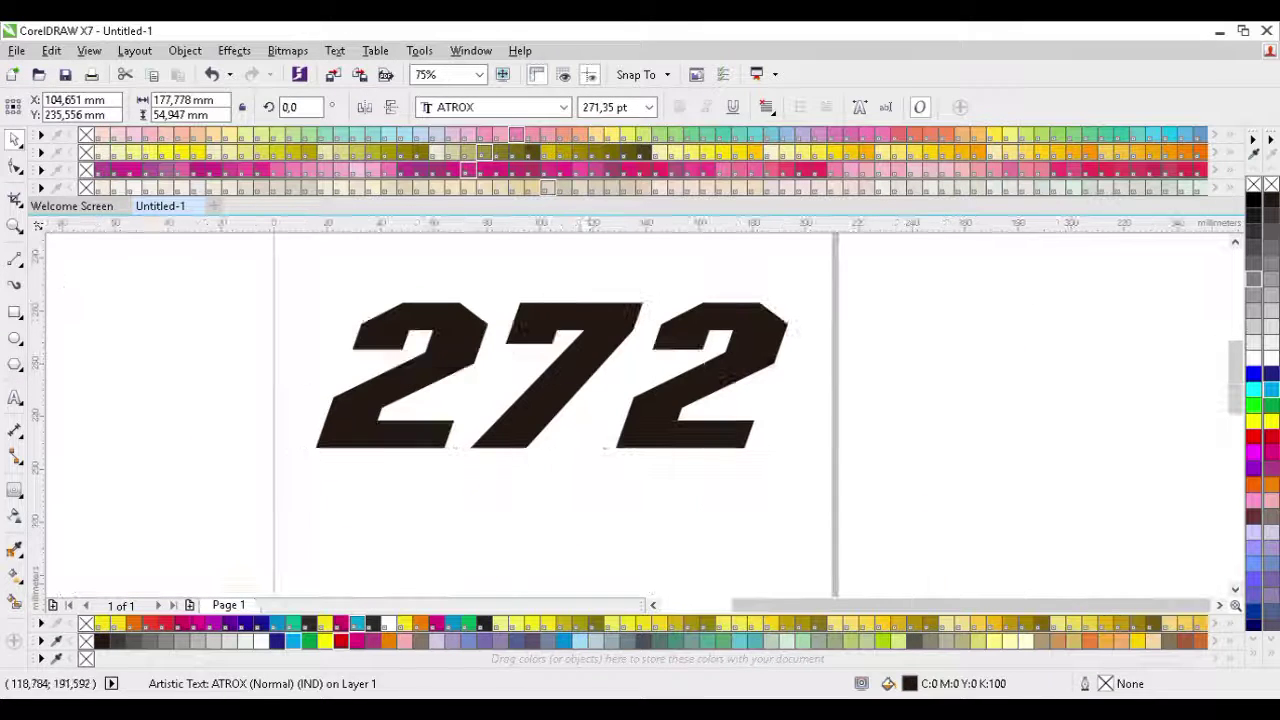
- Tighten the digit spacing by shifting the 7 about -5% and the last 2 about -11% horizontally
left_click(14, 167)
scroll(340, 465, "up", 1)
scroll(562, 418, "up", 1)
left_click_drag(578, 440, 516, 440)
scroll(590, 448, "down", 2)
scroll(608, 446, "up", 1)
left_click_drag(869, 460, 795, 455)
- Align the last 2 to the baseline of the other digits with a 0% vertical shift
scroll(795, 456, "down", 1)
scroll(933, 361, "up", 1)
scroll(637, 562, "up", 1)
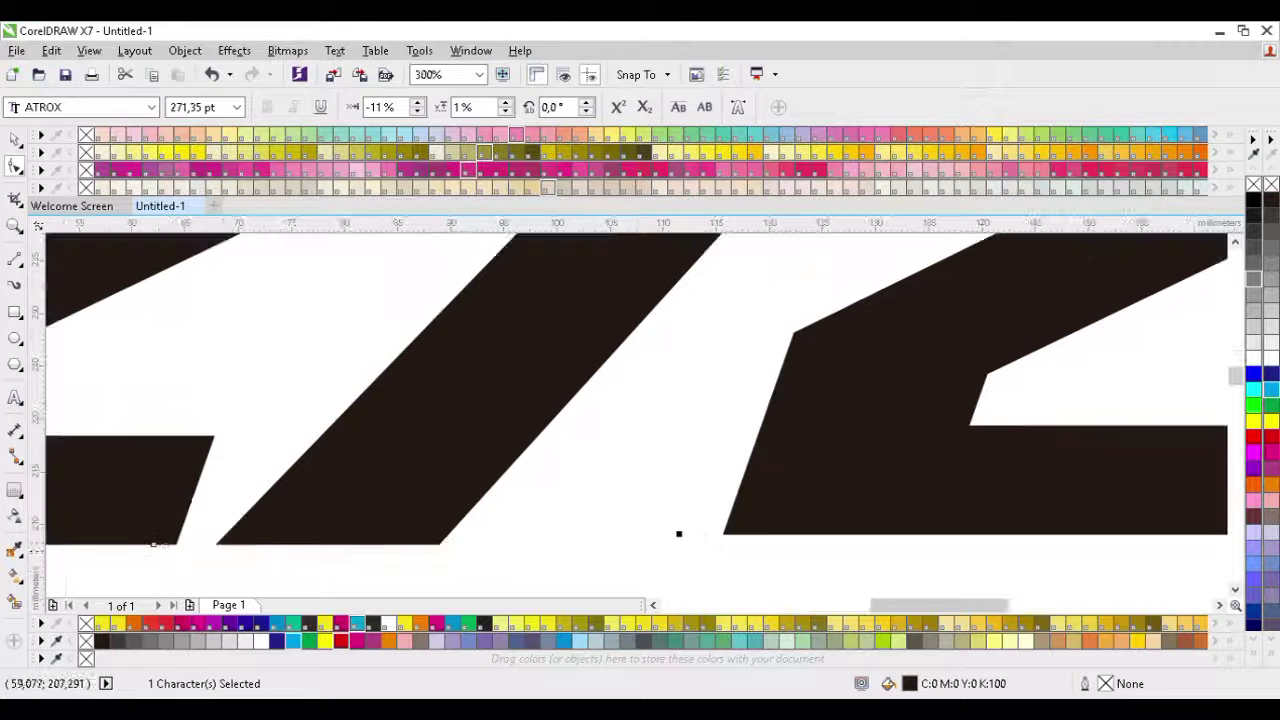
left_click(153, 544)
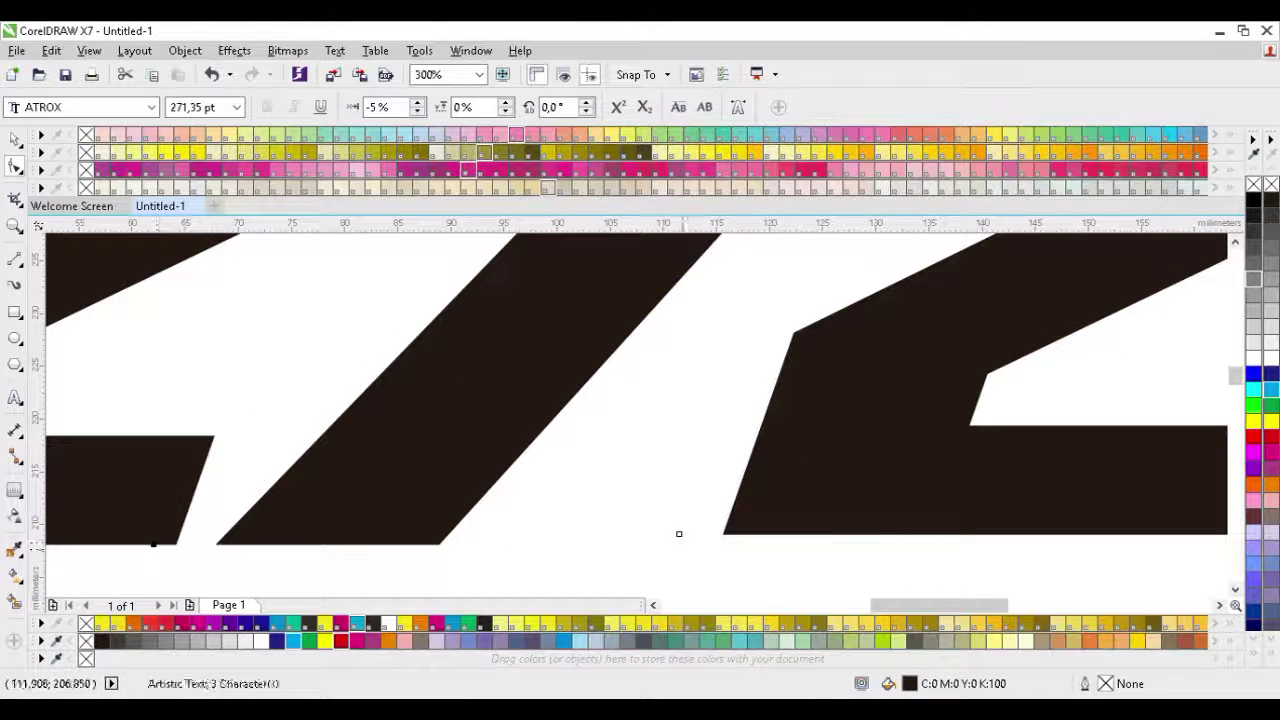
left_click_drag(681, 534, 680, 545)
scroll(674, 547, "down", 2)
scroll(677, 557, "up", 1)
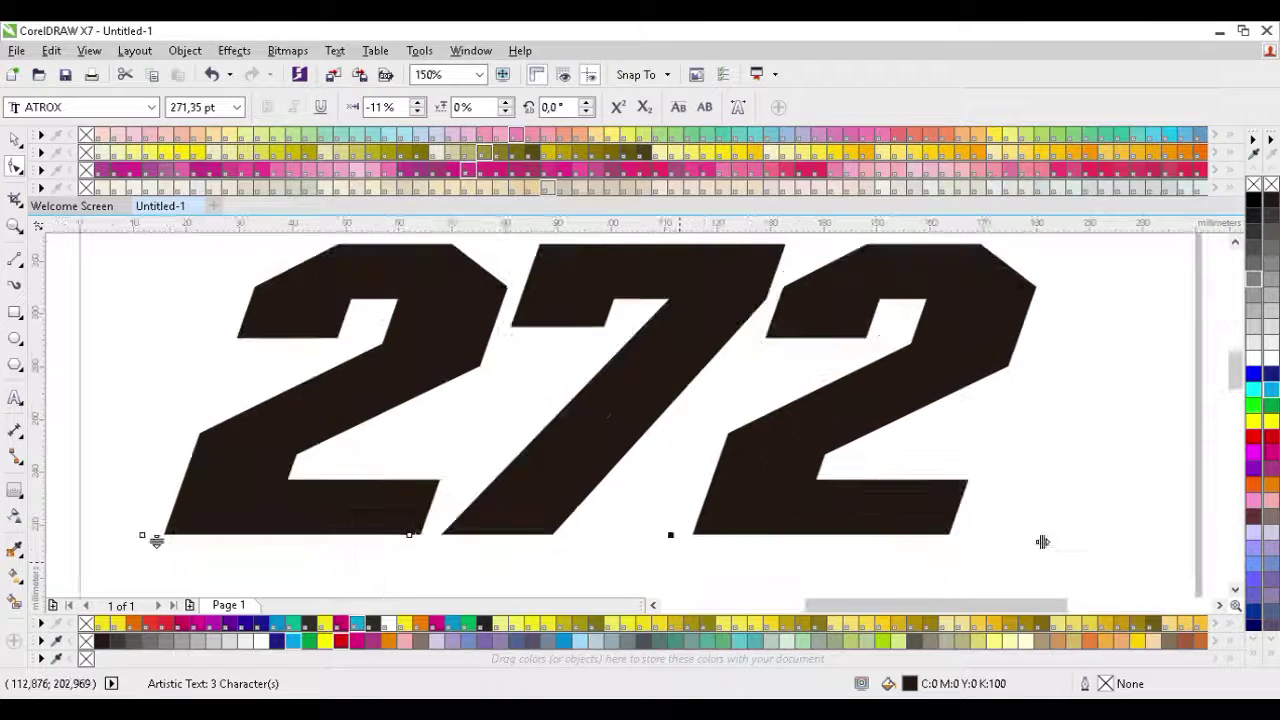
left_click(14, 140)
left_click(375, 334)
scroll(403, 361, "down", 1)
left_click(428, 386)
scroll(428, 386, "up", 1)
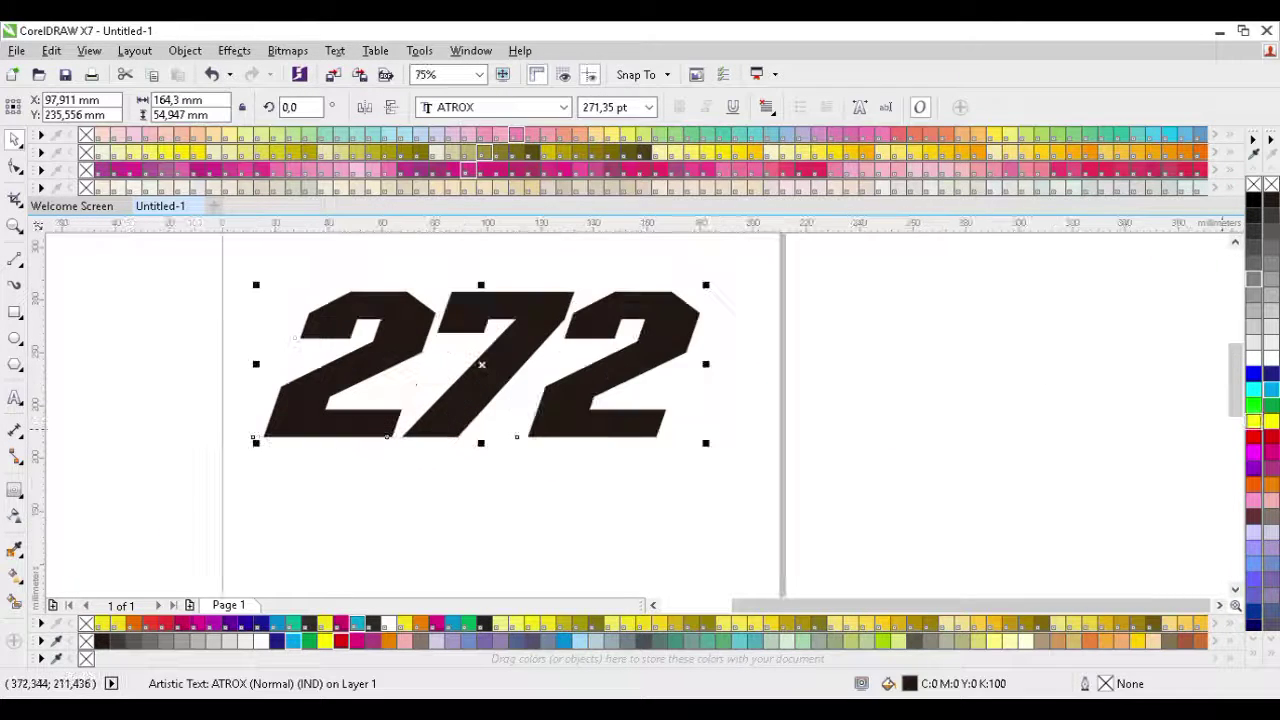
left_click_drag(1253, 421, 493, 300)
scroll(493, 300, "up", 1)
key("ctrl+z")
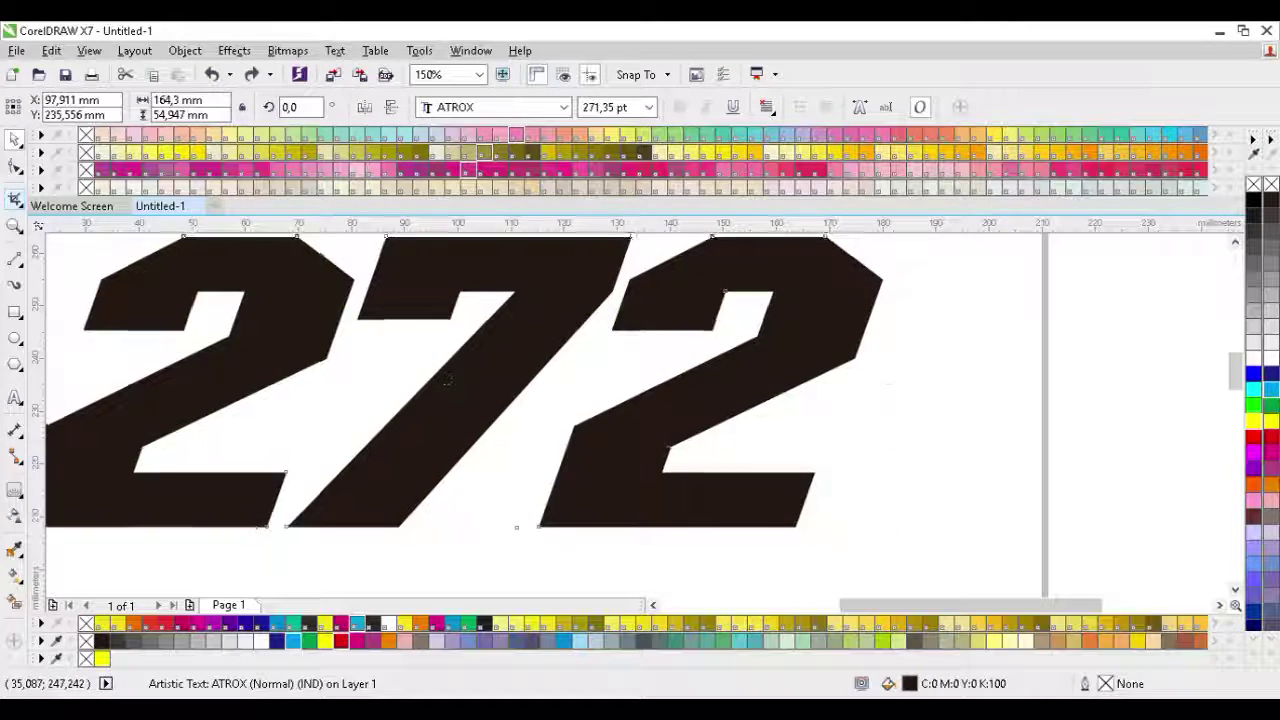
- Convert the number to curves and pull a new node on the first 2's upper inner edge rightwards into a spike
key("ctrl+q")
key("F10")
scroll(236, 300, "up", 2)
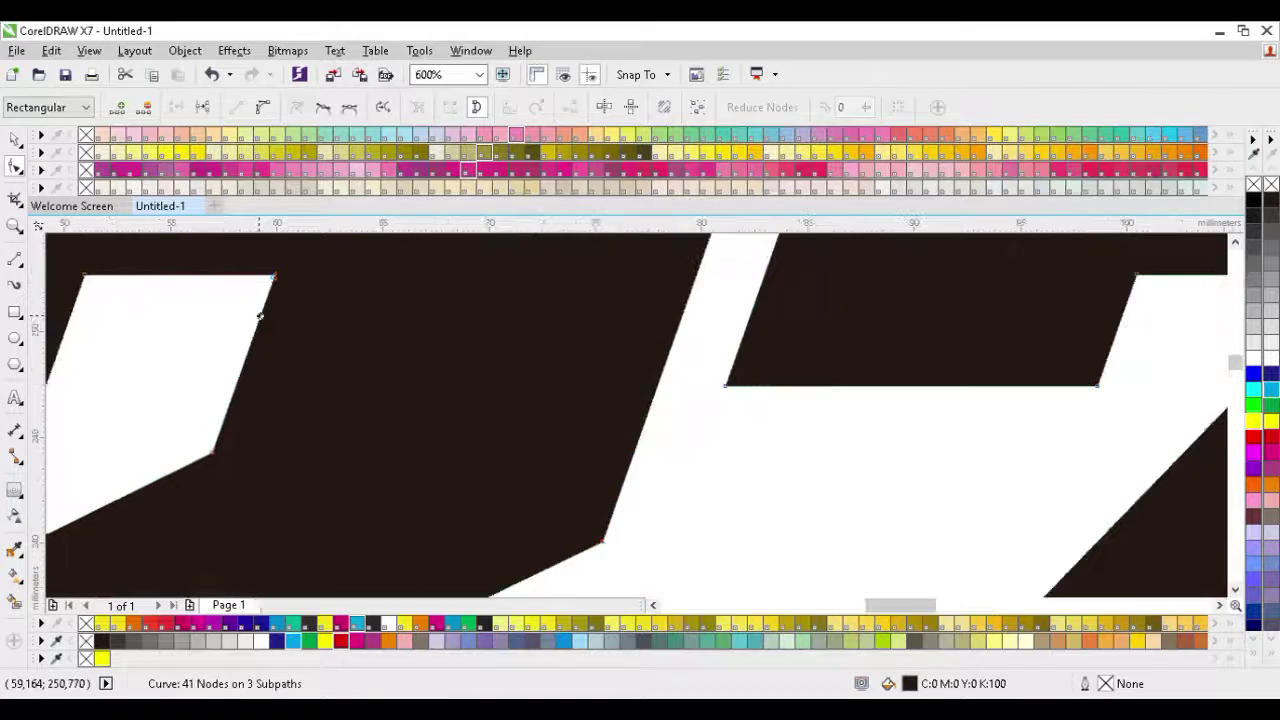
double_click(259, 316)
left_click_drag(305, 275, 597, 277)
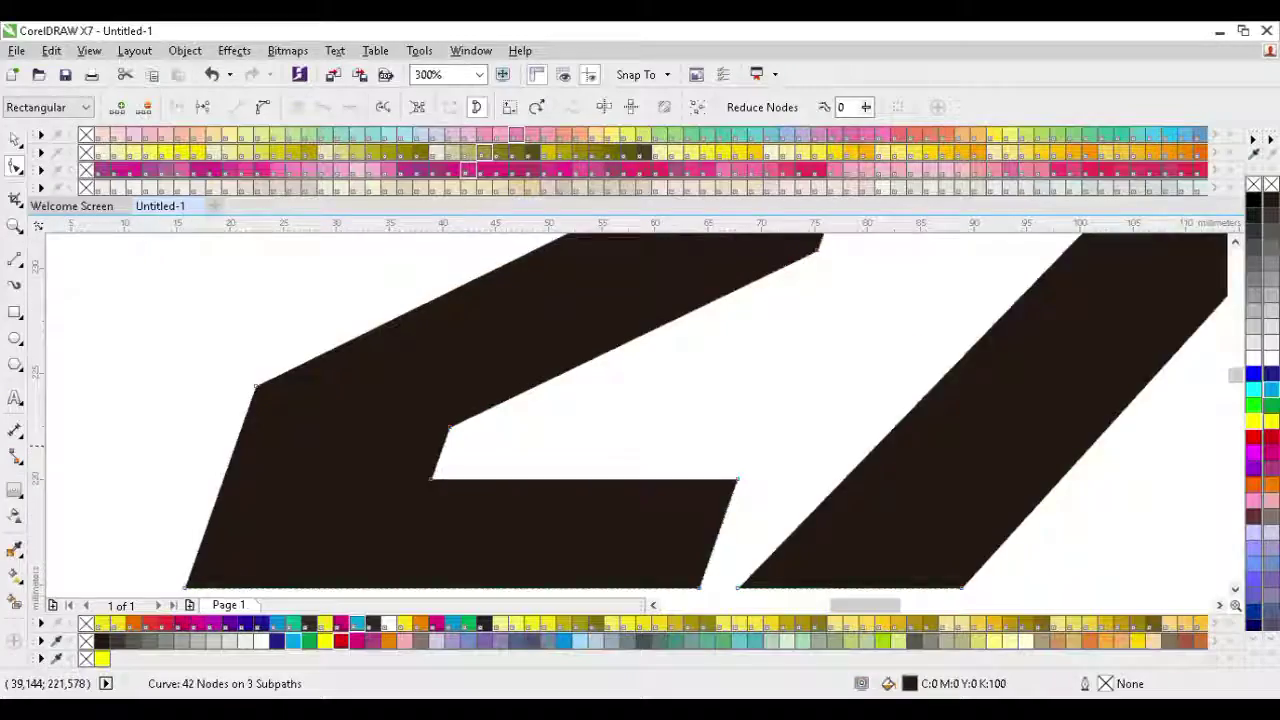
scroll(434, 445, "up", 1)
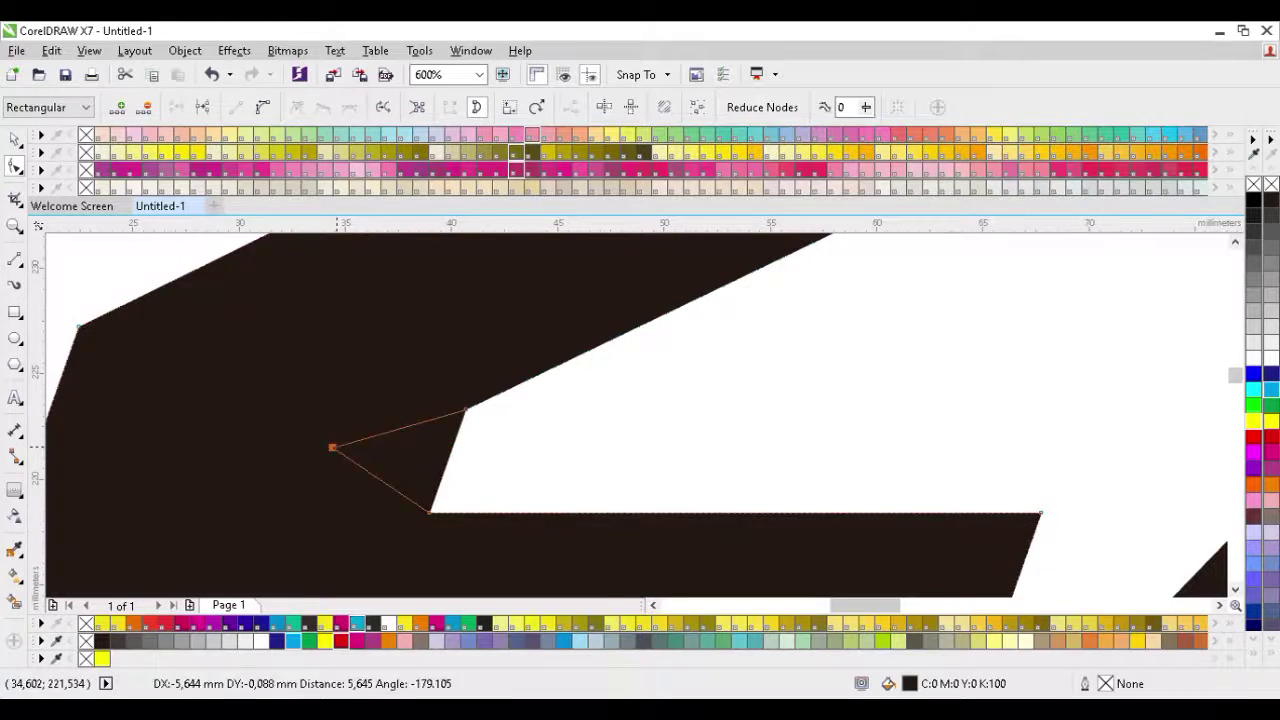
left_click_drag(331, 446, 466, 409)
scroll(434, 417, "up", 1)
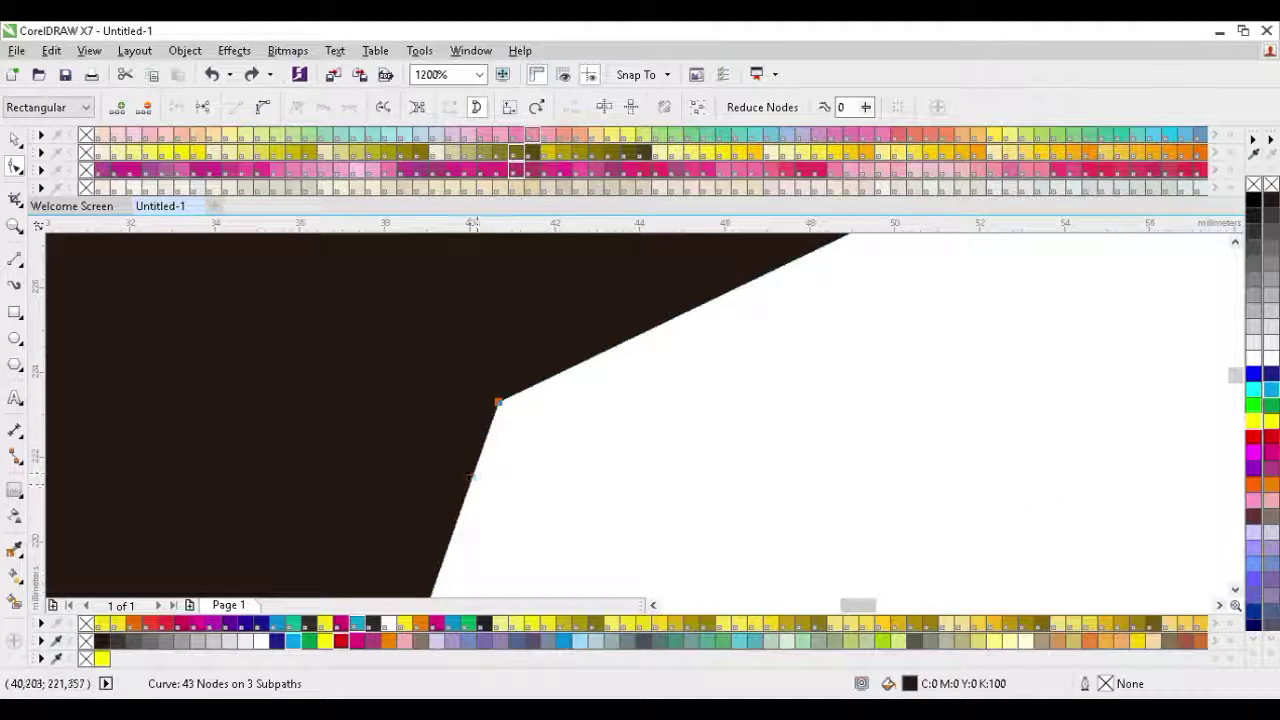
scroll(468, 486, "up", 1)
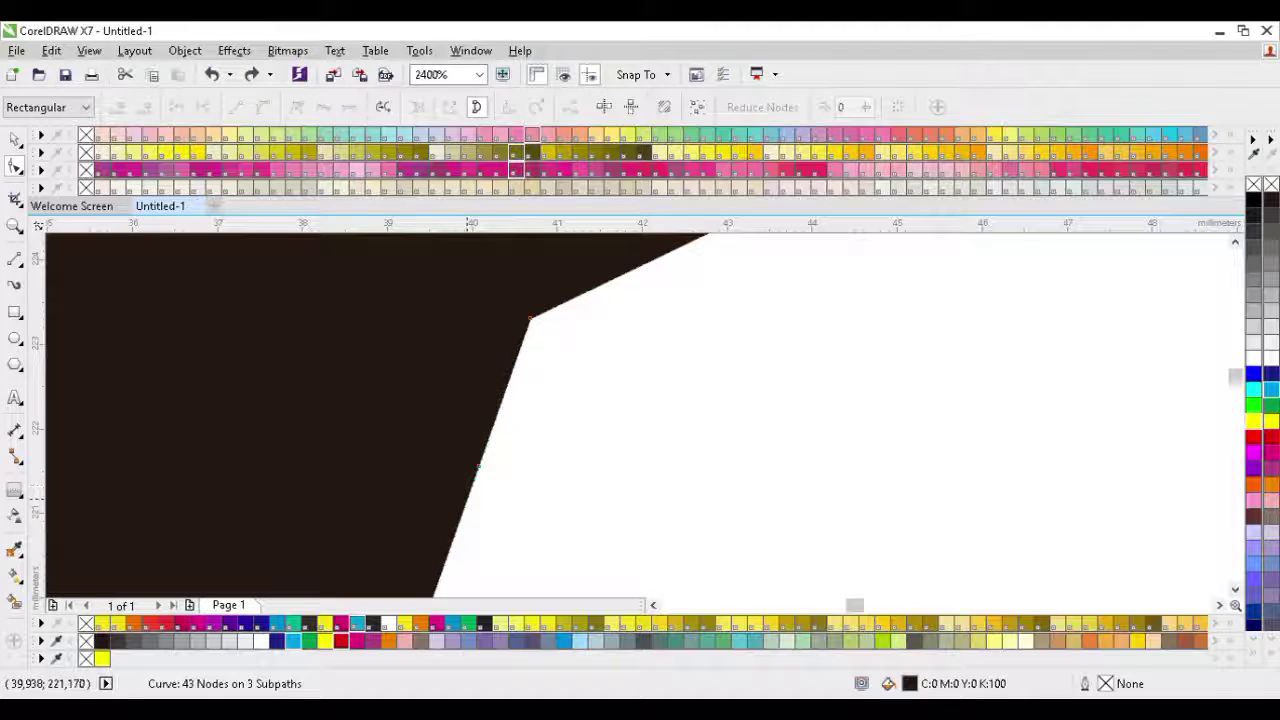
double_click(473, 479)
left_click_drag(473, 479, 135, 401)
key("ctrl+z")
scroll(200, 429, "down", 3)
scroll(428, 443, "up", 1)
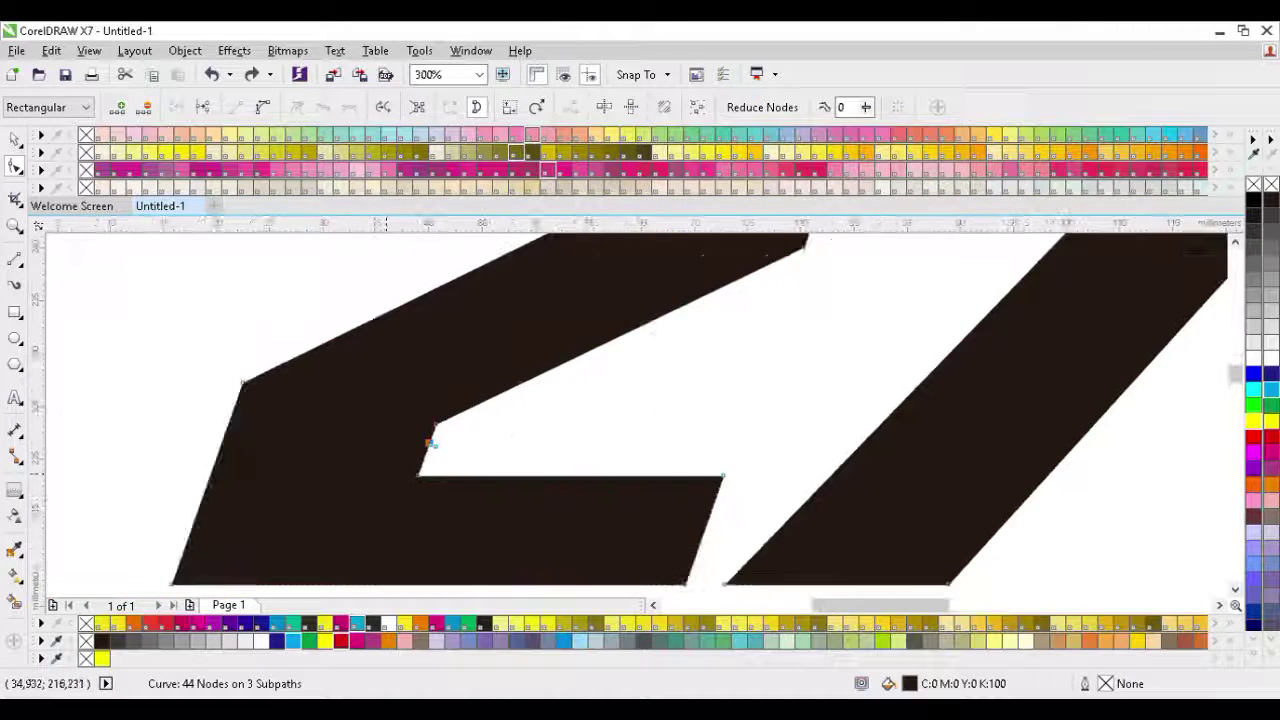
scroll(543, 386, "up", 1)
left_click_drag(542, 400, 520, 457)
scroll(520, 457, "left", 1)
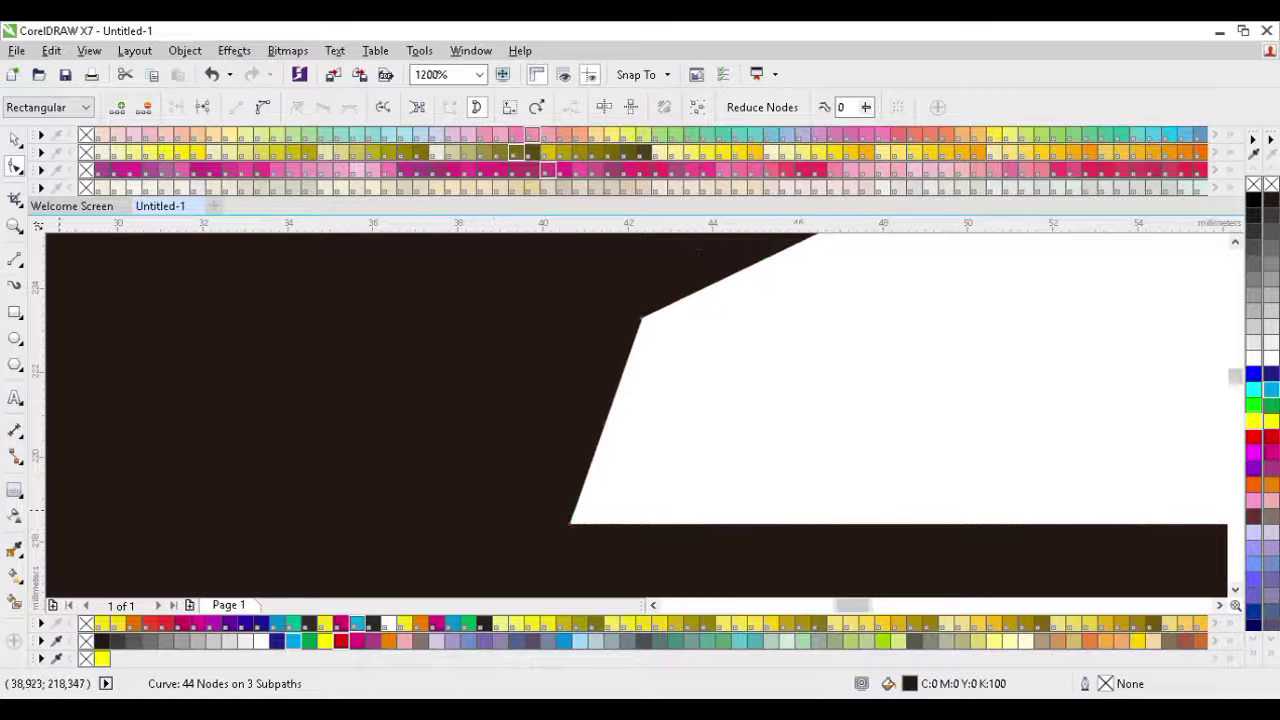
left_click_drag(571, 523, 147, 523)
scroll(147, 523, "down", 6)
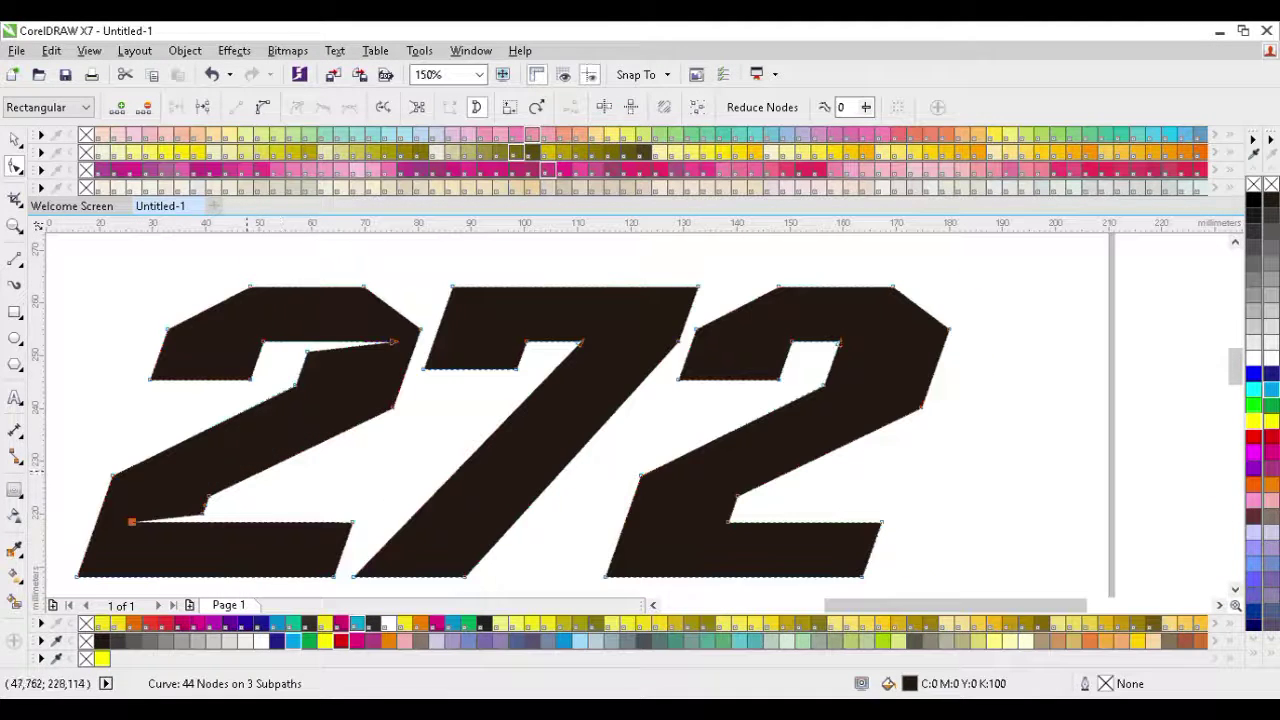
key("Delete")
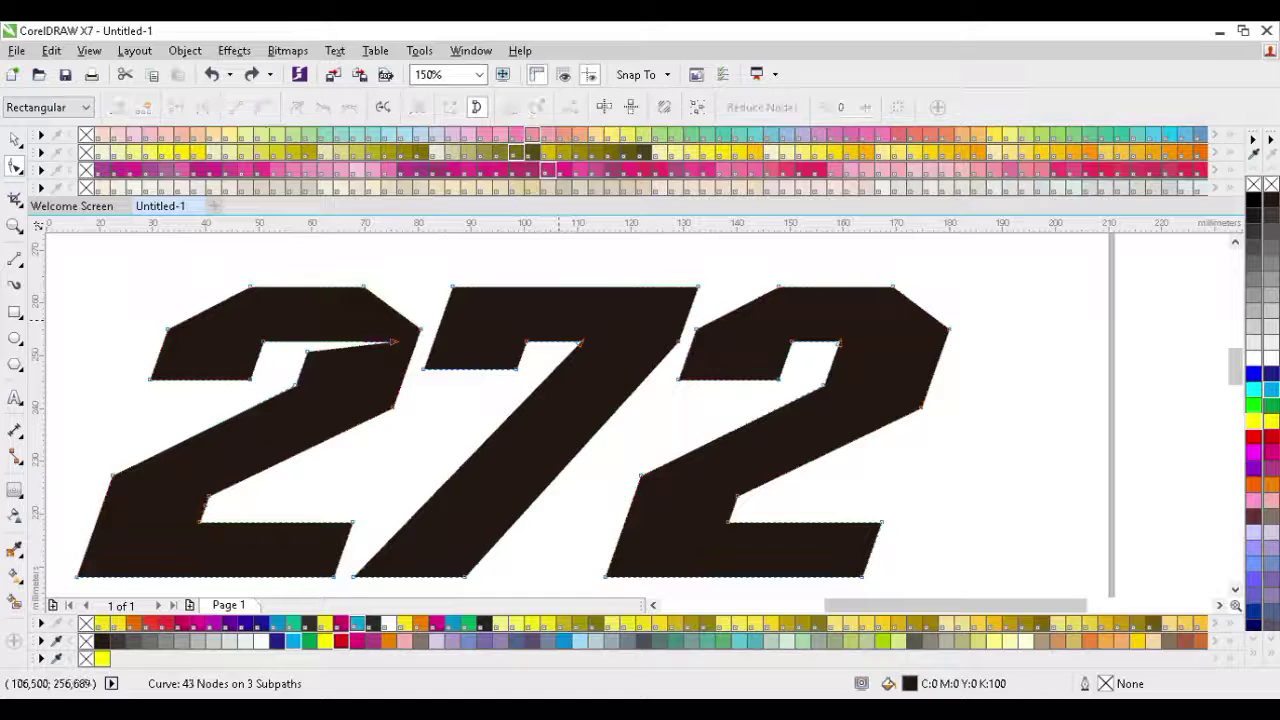
- Add a node on the 7's inner diagonal edge and pull it rightwards into a matching pointed spike
scroll(572, 352, "up", 2)
double_click(573, 370)
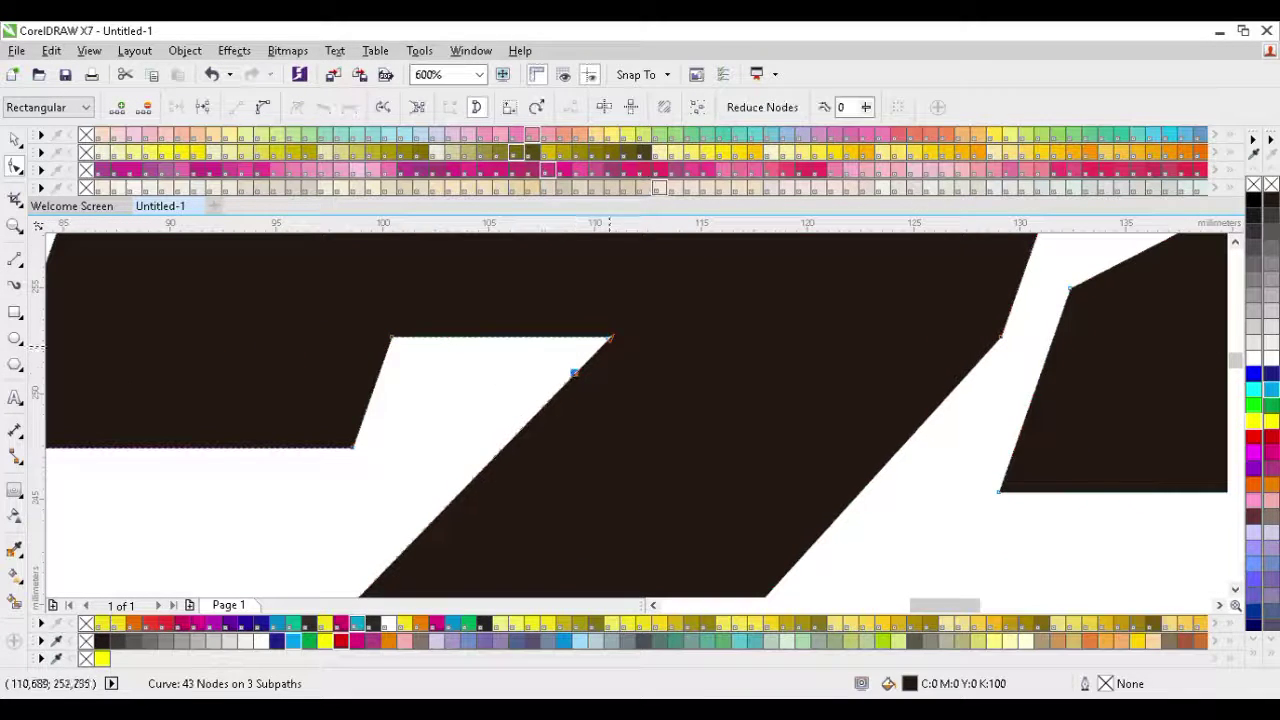
left_click_drag(573, 370, 908, 343)
scroll(908, 343, "down", 2)
scroll(816, 368, "up", 2)
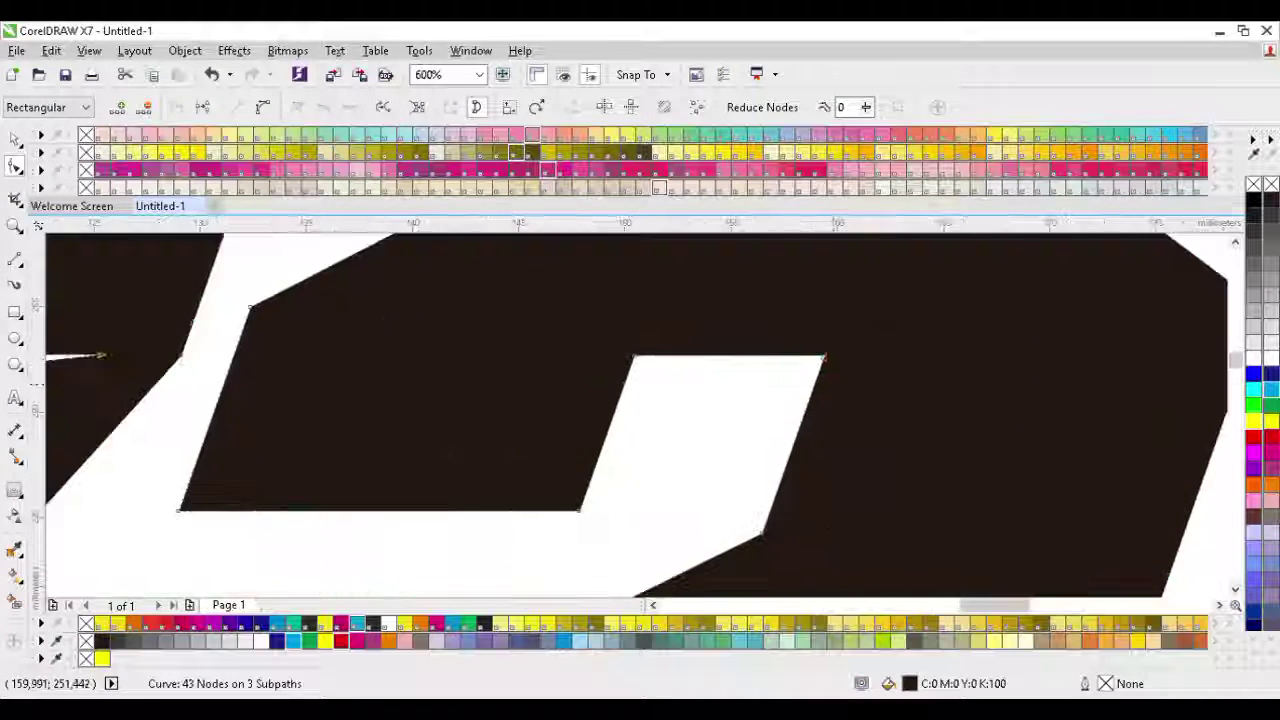
- Add a node on the last 2's upper inner edge and pull it rightwards into a matching pointed spike
scroll(814, 371, "up", 1)
double_click(813, 380)
left_click_drag(813, 380, 1143, 323)
scroll(1143, 323, "down", 3)
scroll(660, 390, "up", 1)
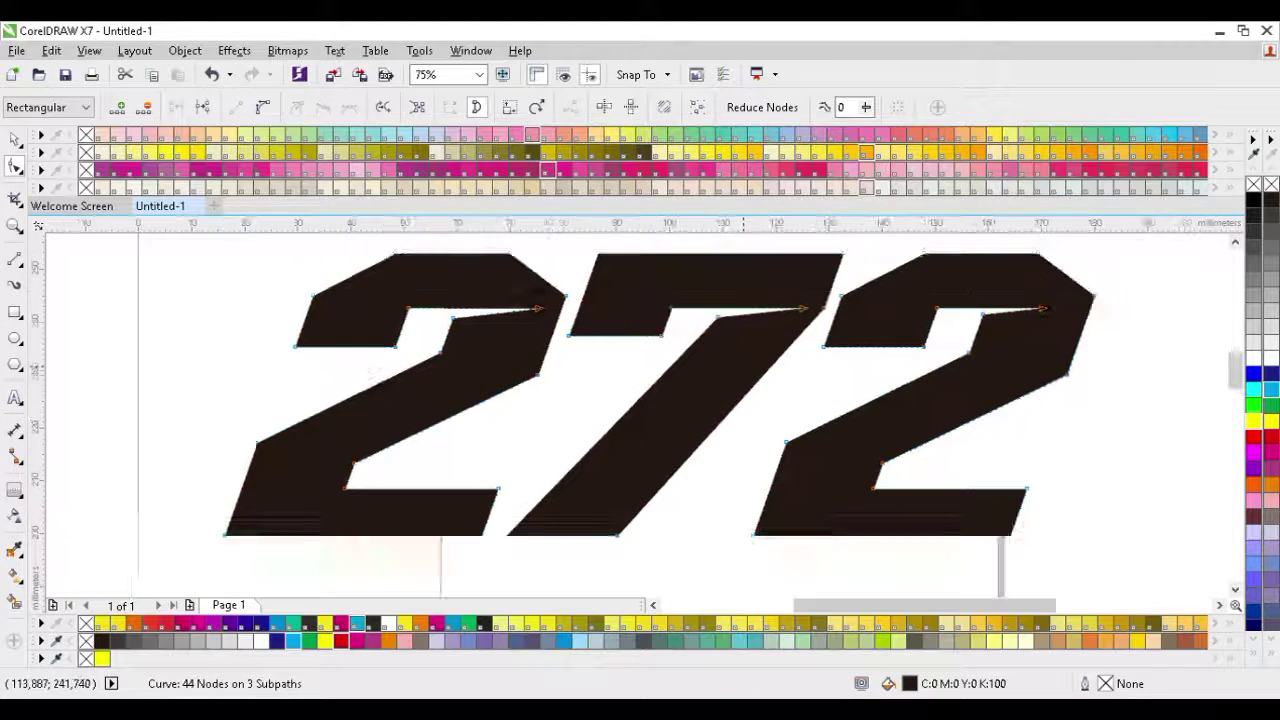
- Fill the digit curves with orange PANTONE 3-1-7 C, with a yellow copy offset up and to the right
key("space")
scroll(660, 390, "right", 3)
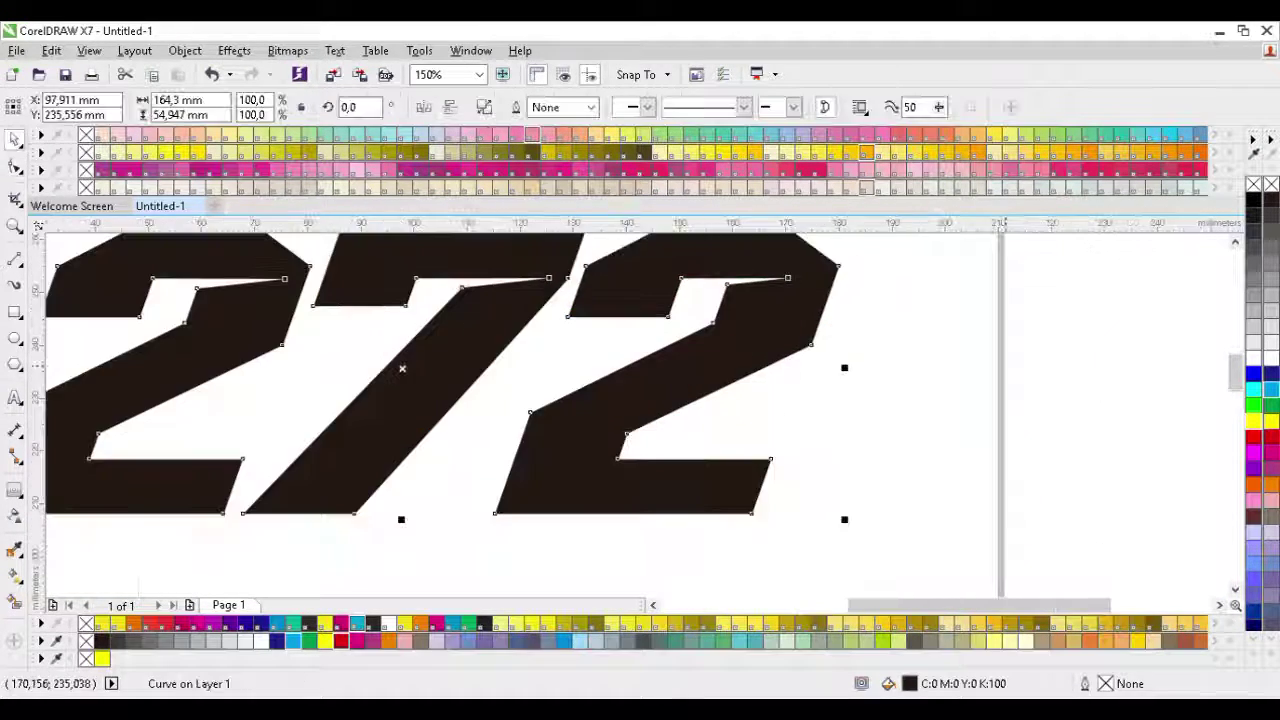
left_click(1254, 485)
left_click(1082, 152)
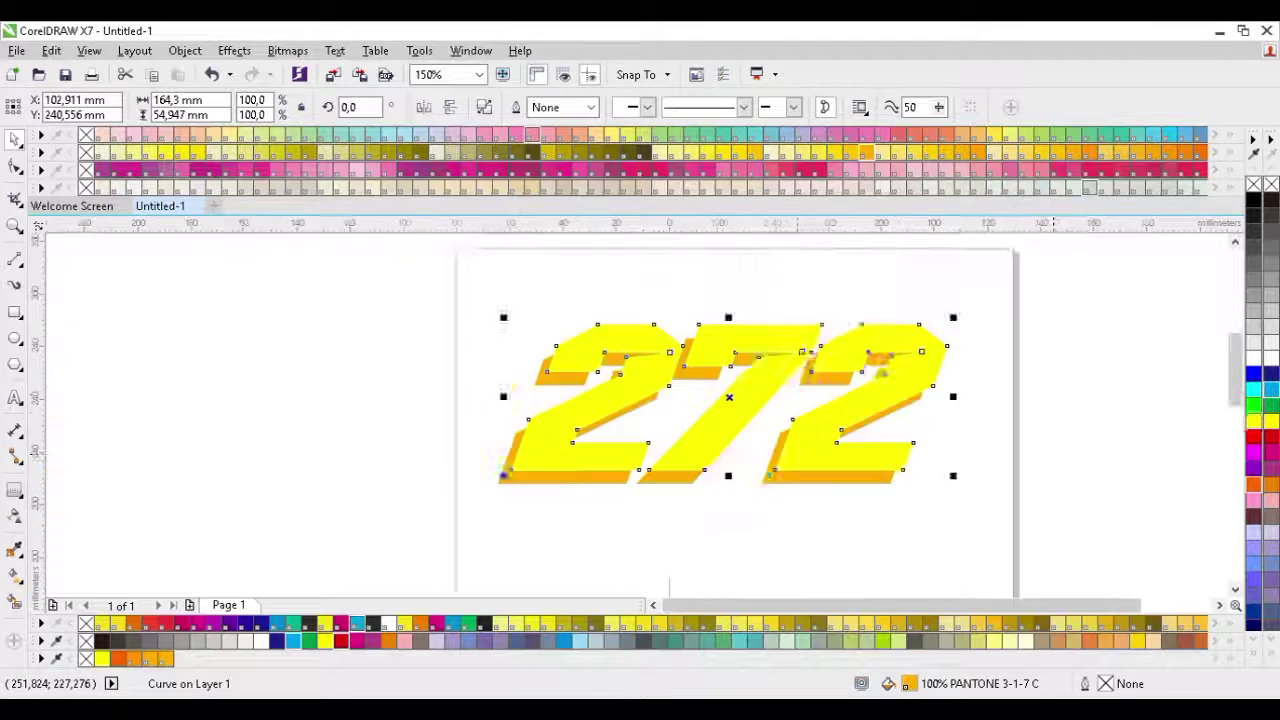
- Try a straight line across the digits, and set the contour's fill colour to black
scroll(706, 420, "up", 5)
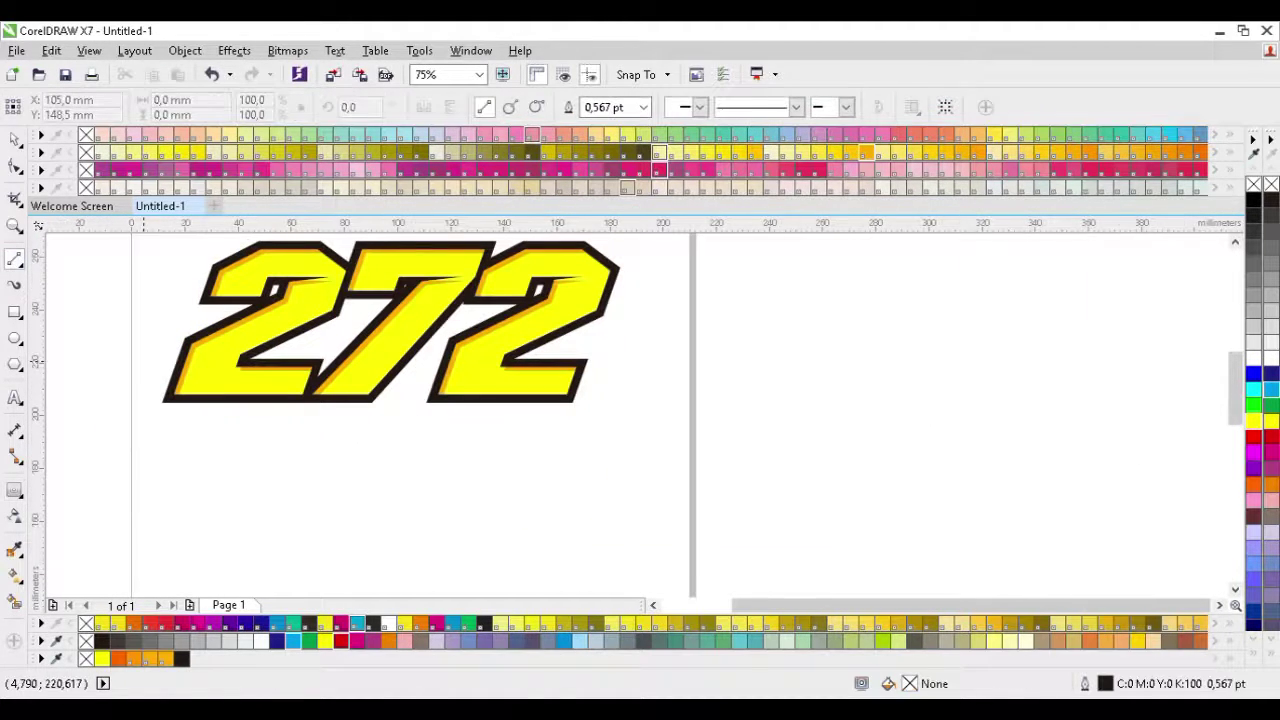
left_click_drag(143, 361, 840, 281)
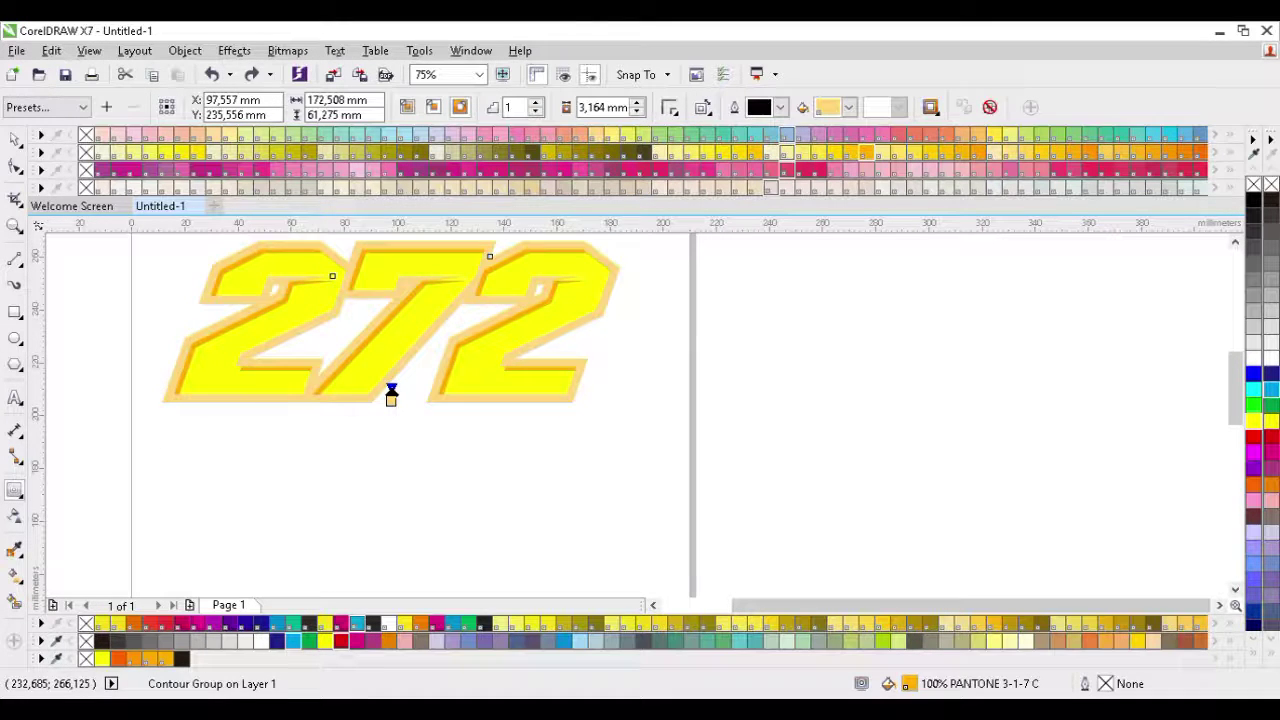
left_click(824, 130)
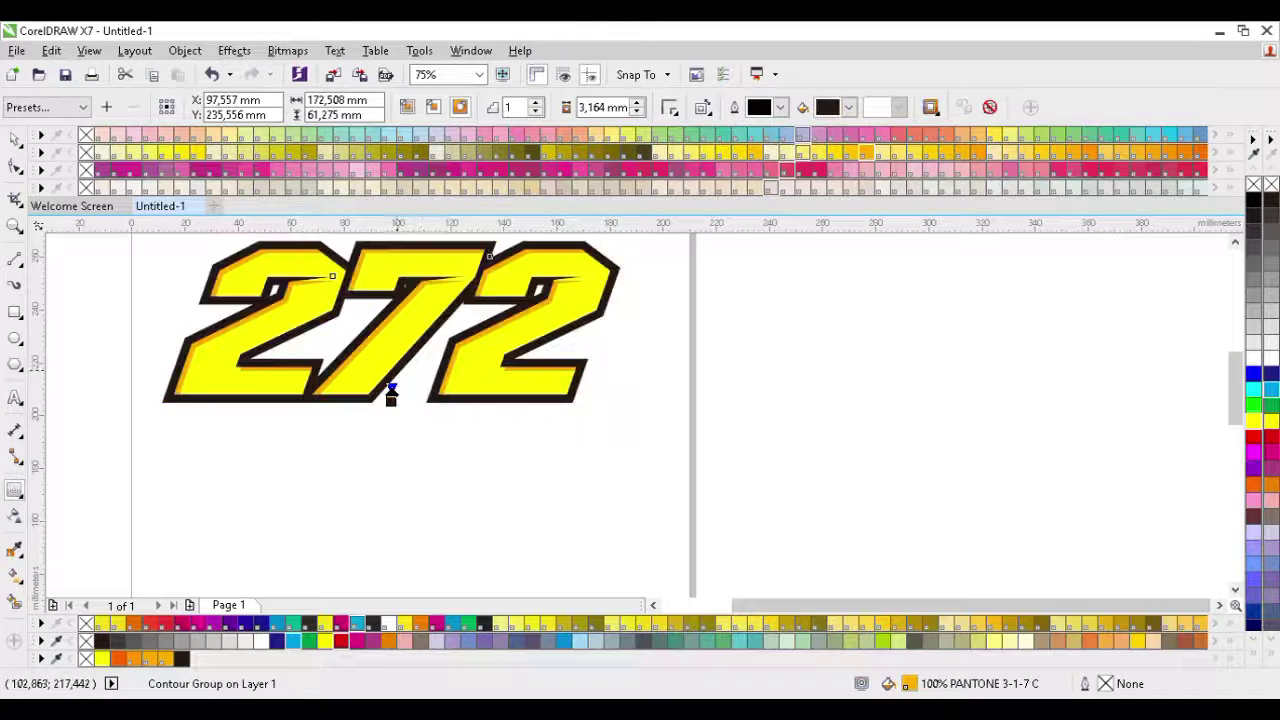
- Undo back to the yellow and orange digits without their black contour
scroll(106, 302, "up", 2)
key("g")
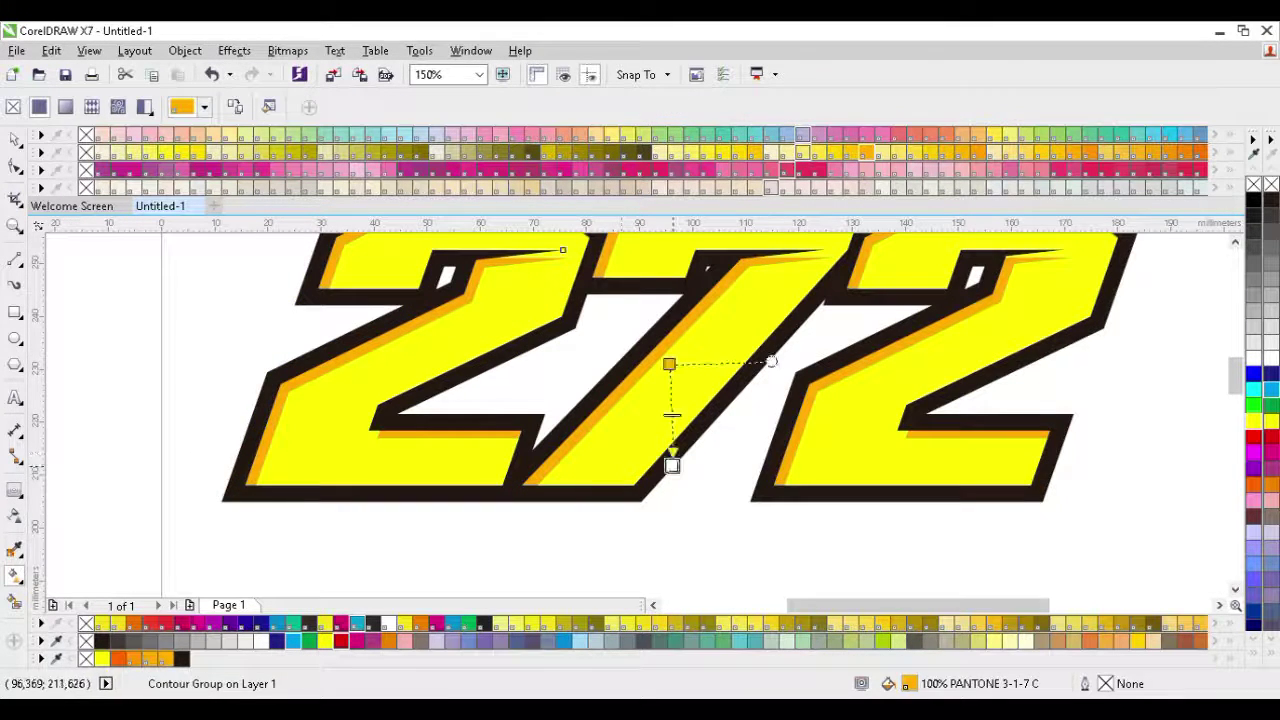
left_click_drag(672, 466, 672, 464)
key("ctrl+z")
left_click_drag(684, 370, 684, 455)
key("ctrl+z")
key("ctrl+z")
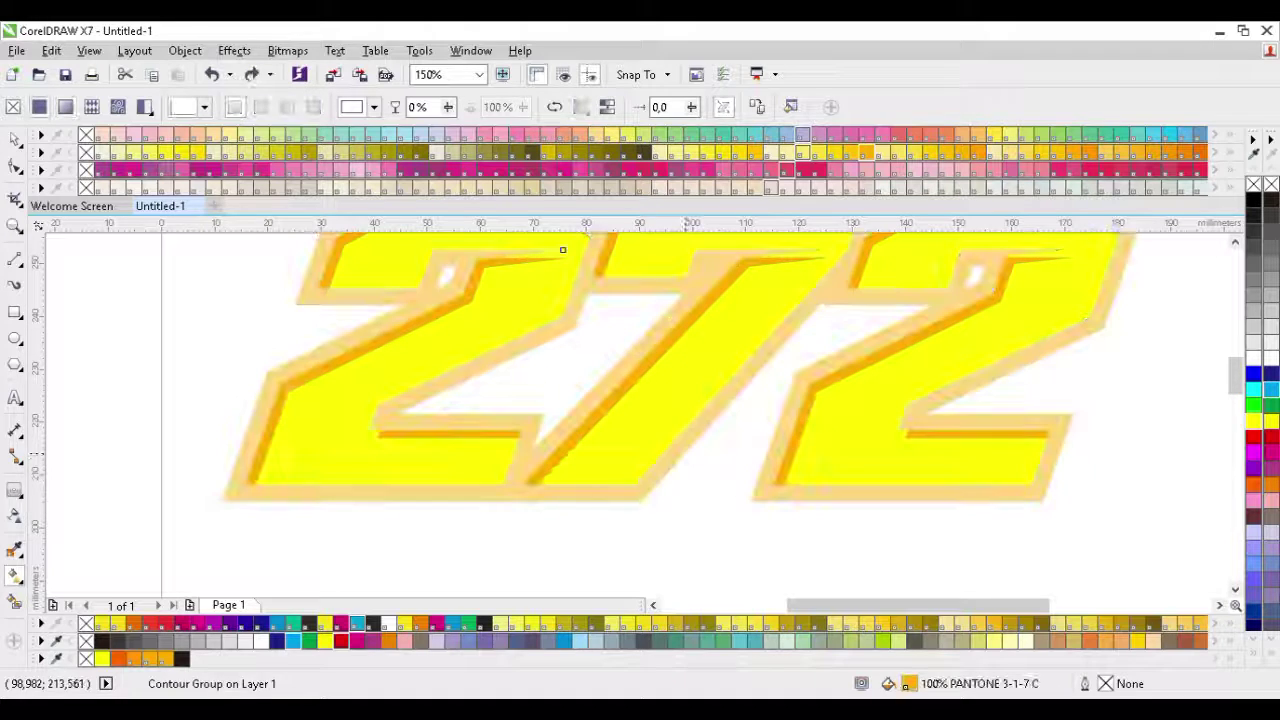
key("ctrl+z")
left_click_drag(681, 356, 687, 483)
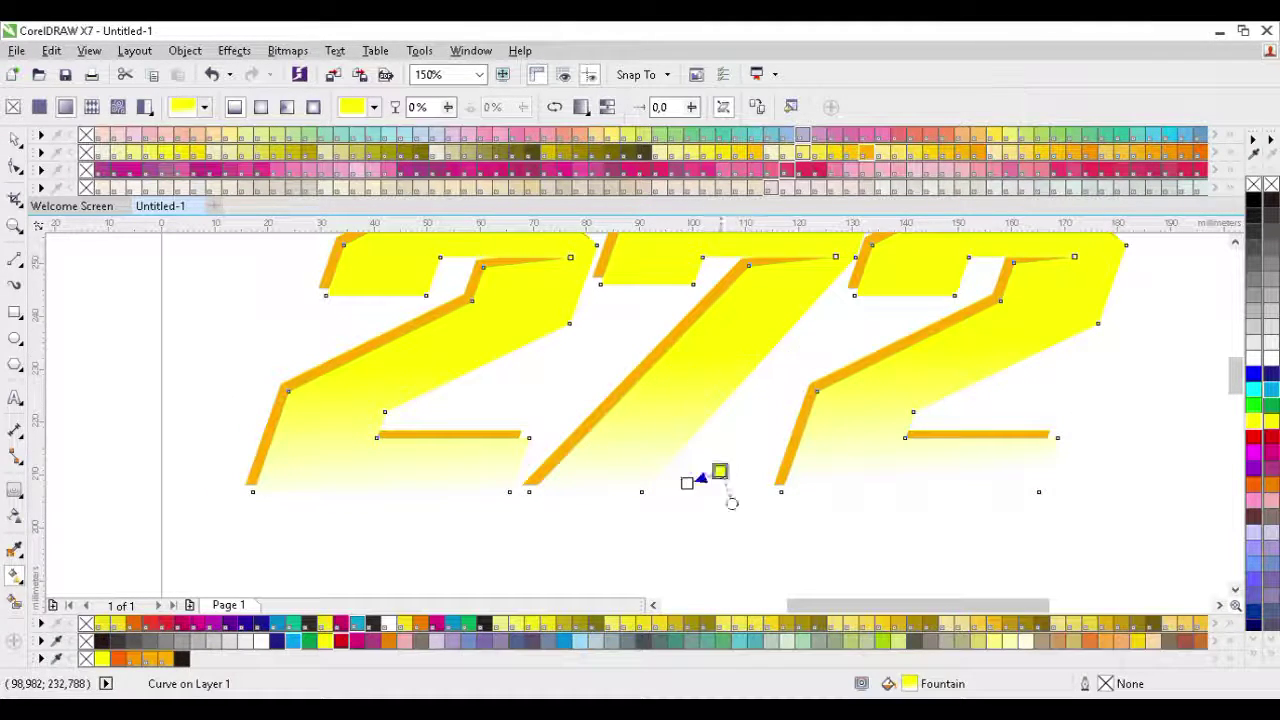
left_click_drag(720, 471, 683, 536)
key("ctrl+z")
left_click_drag(680, 357, 680, 434)
key("ctrl+z")
key("ctrl+z")
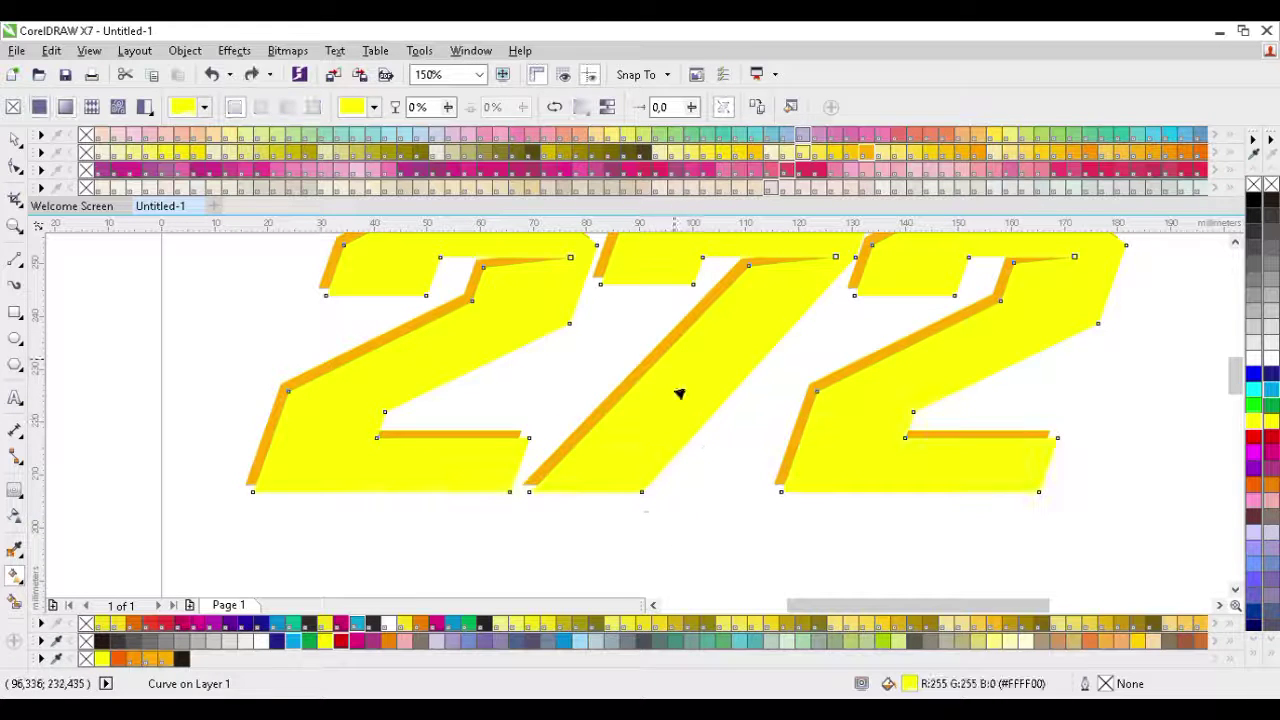
- Apply a downward linear fountain fill to the upper digit copy, running from yellow above to orange at the base
left_click_drag(672, 355, 686, 471)
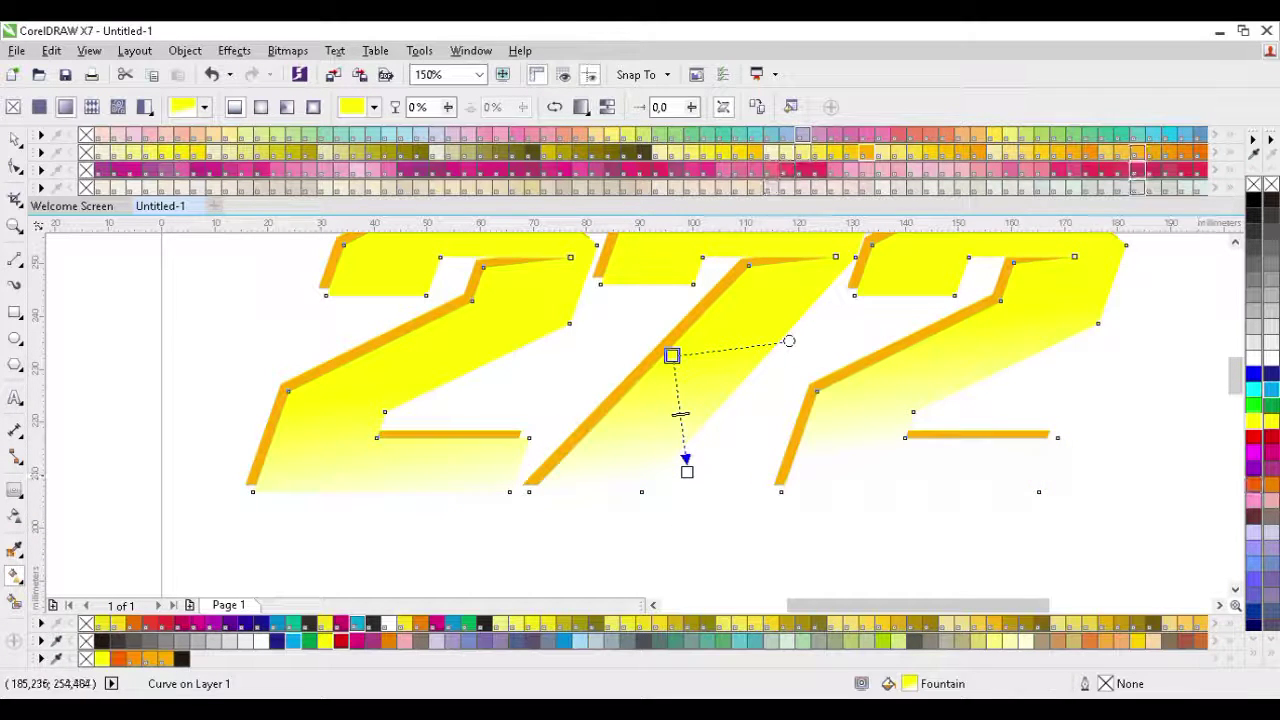
left_click(1153, 152)
left_click(688, 471)
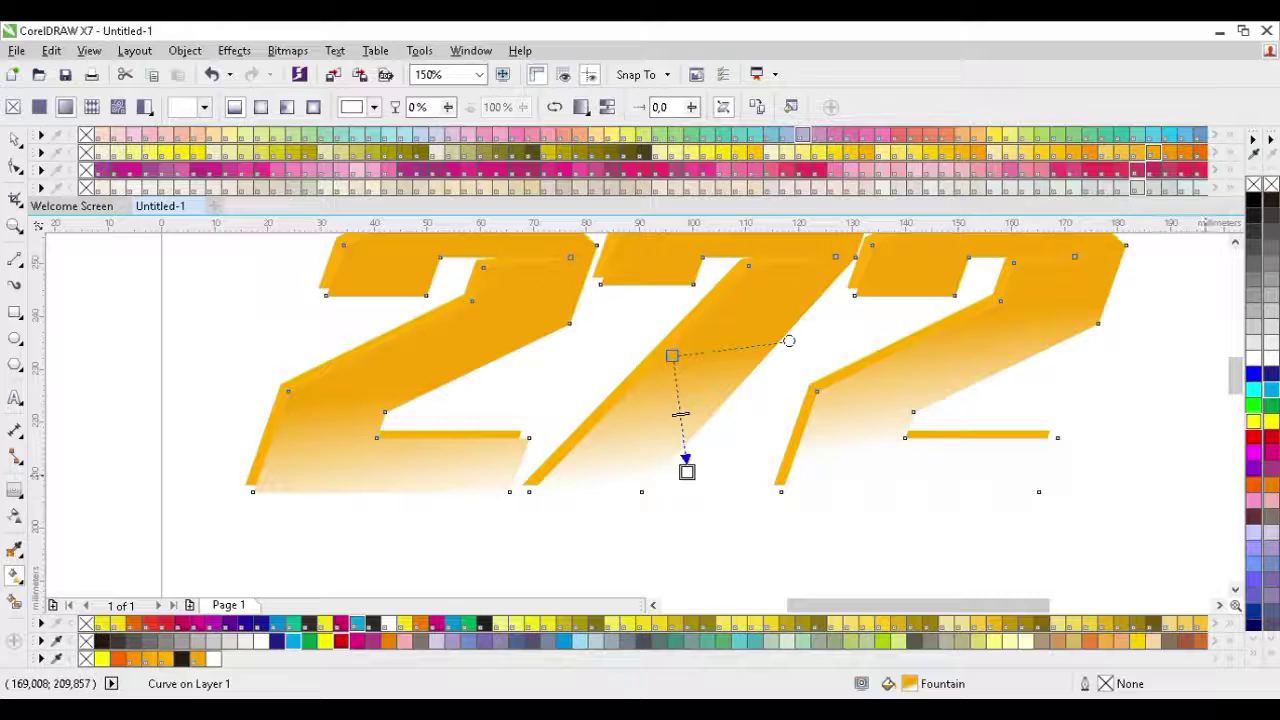
left_click(1254, 421)
scroll(797, 495, "down", 1)
scroll(743, 454, "up", 1)
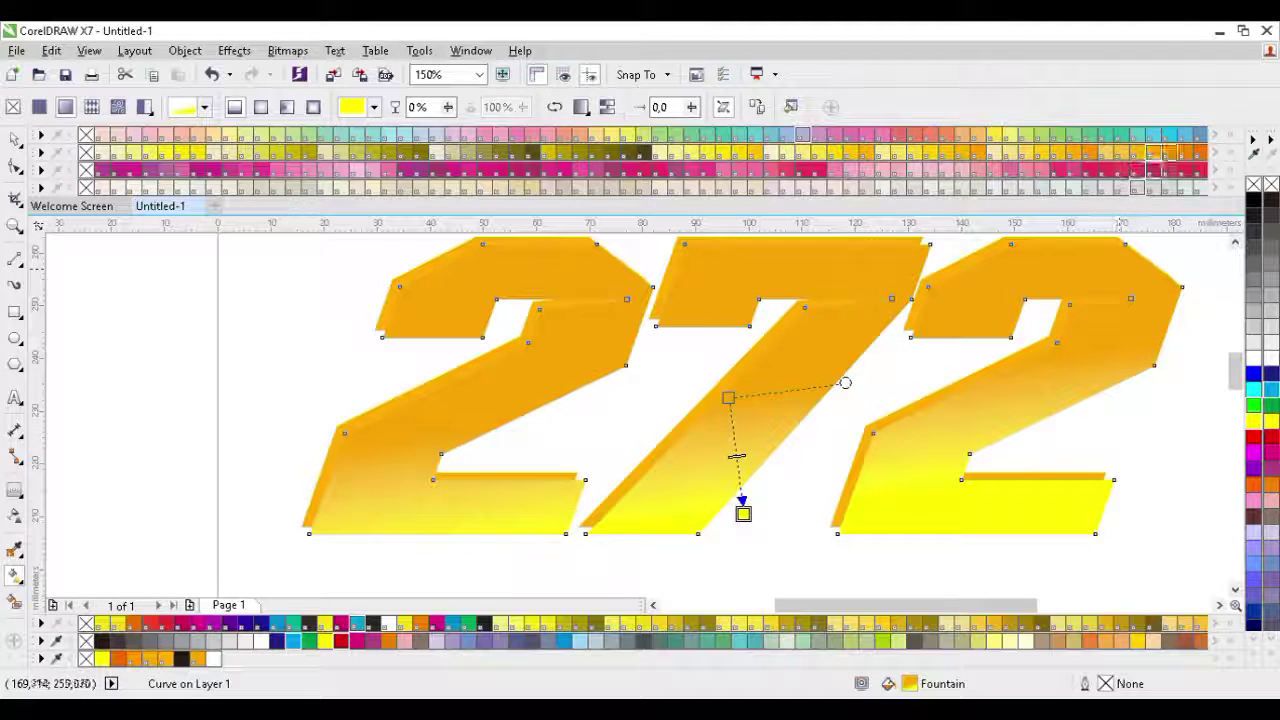
left_click(1168, 152)
left_click(1254, 421)
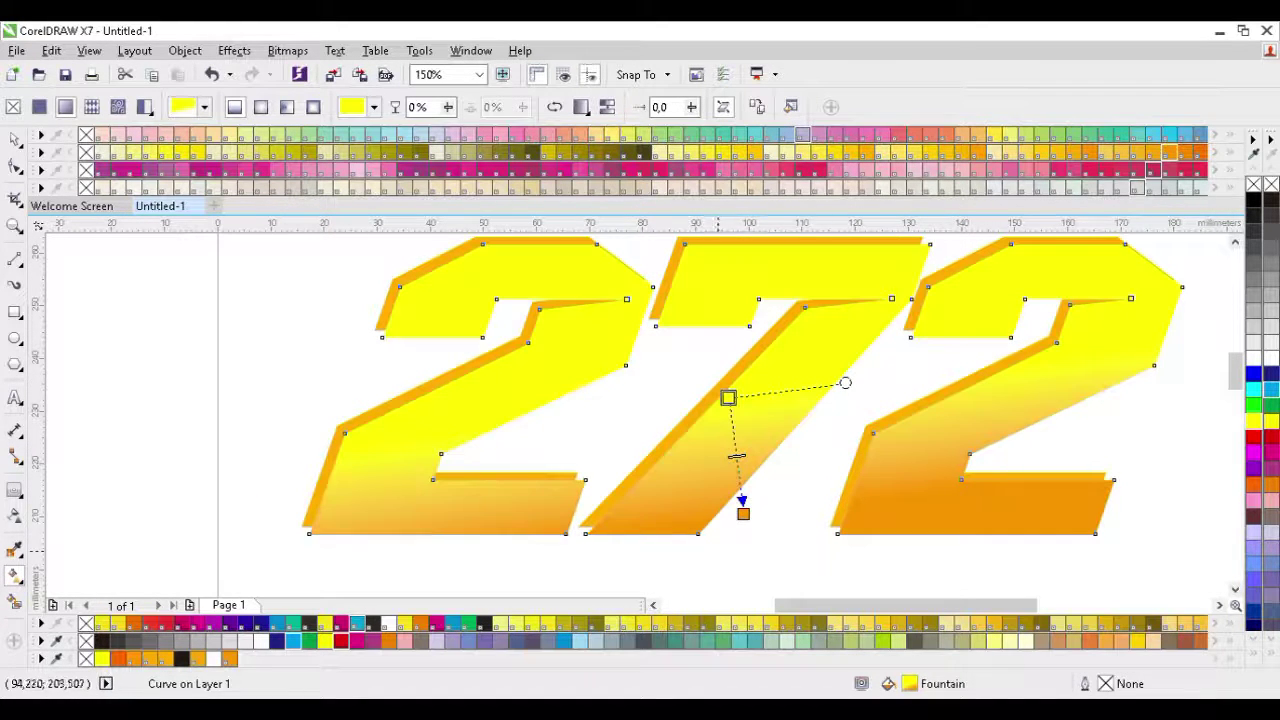
- Change the fountain fill's lower colour to a deeper orange and extend the gradient from mid-digit to just below the baseline
mouse_move(742, 513)
left_mouse_down()
mouse_move(728, 487)
mouse_move(740, 538)
left_mouse_up()
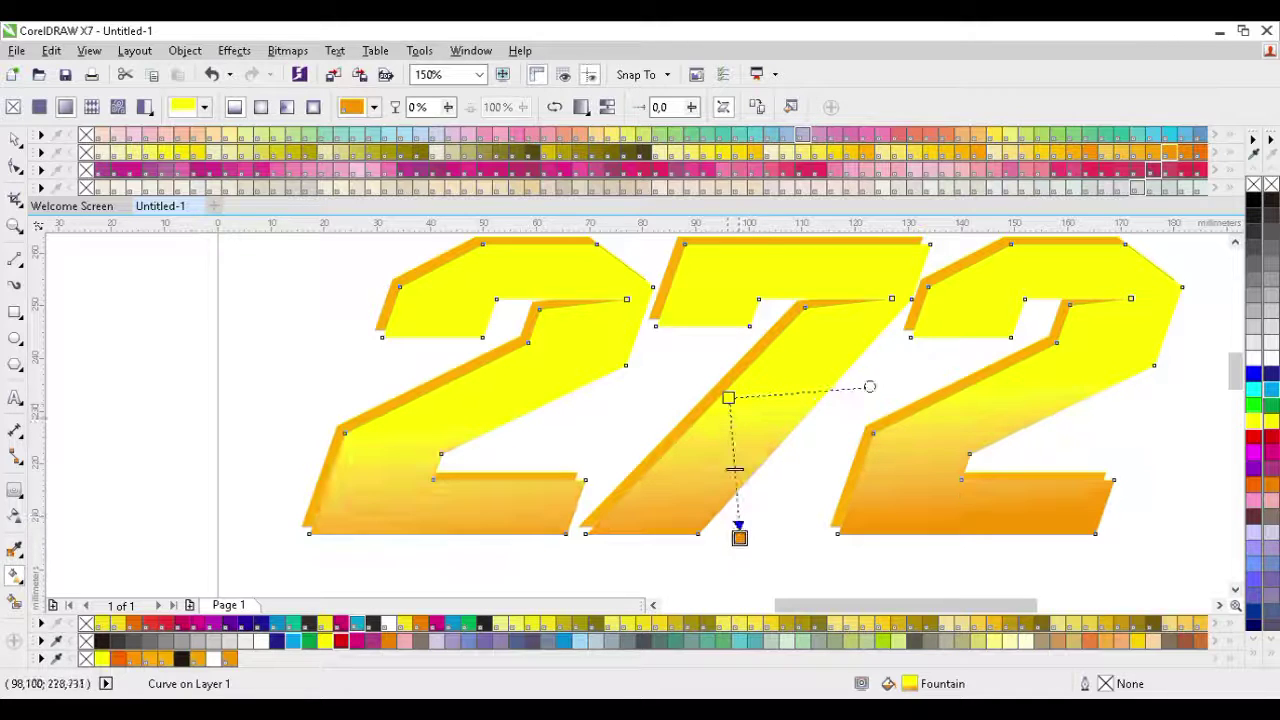
left_click_drag(729, 398, 732, 437)
left_click(740, 538)
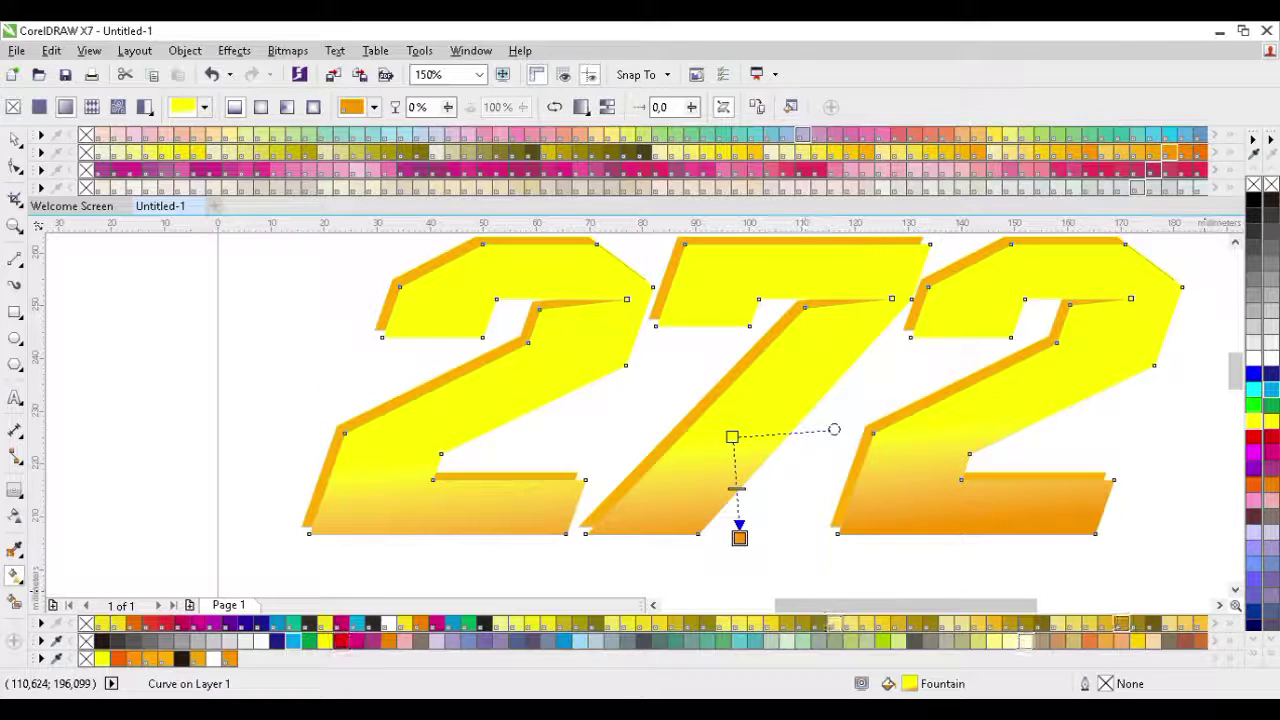
left_click(1254, 486)
left_click_drag(740, 538, 737, 571)
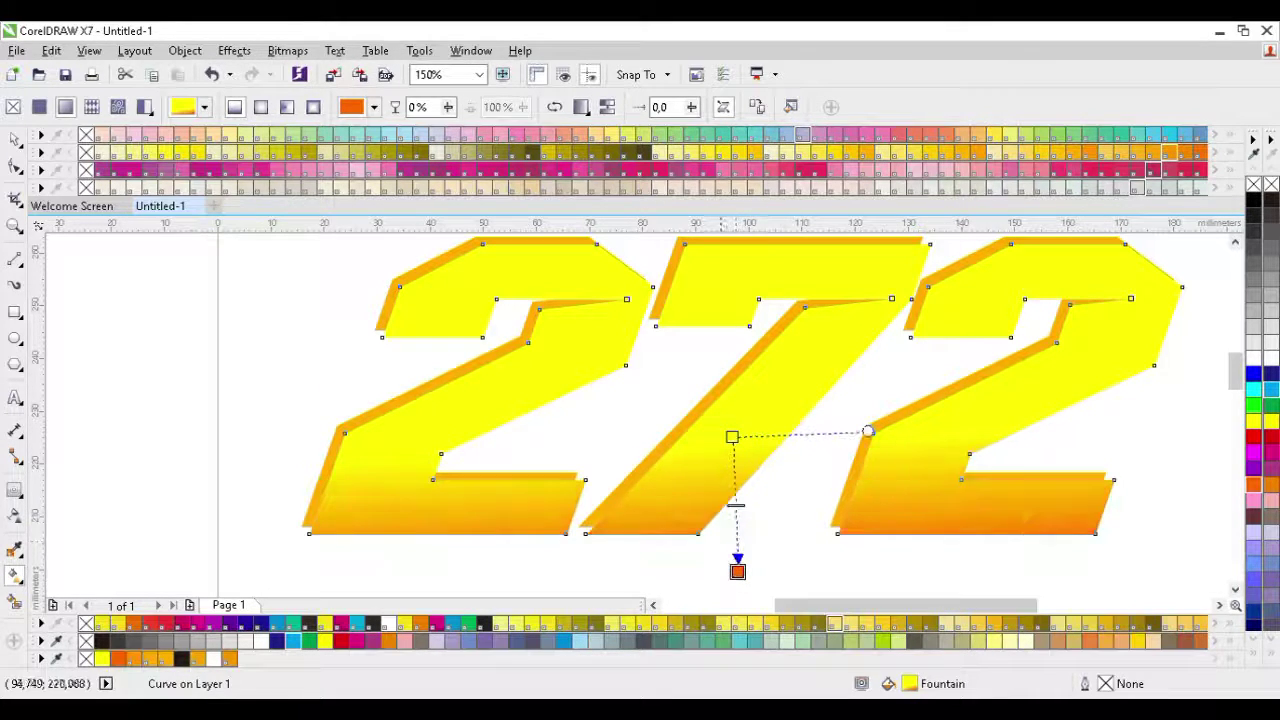
left_click_drag(732, 437, 724, 408)
mouse_move(737, 571)
left_mouse_down()
mouse_move(745, 586)
mouse_move(725, 545)
mouse_move(740, 540)
mouse_move(735, 555)
left_mouse_up()
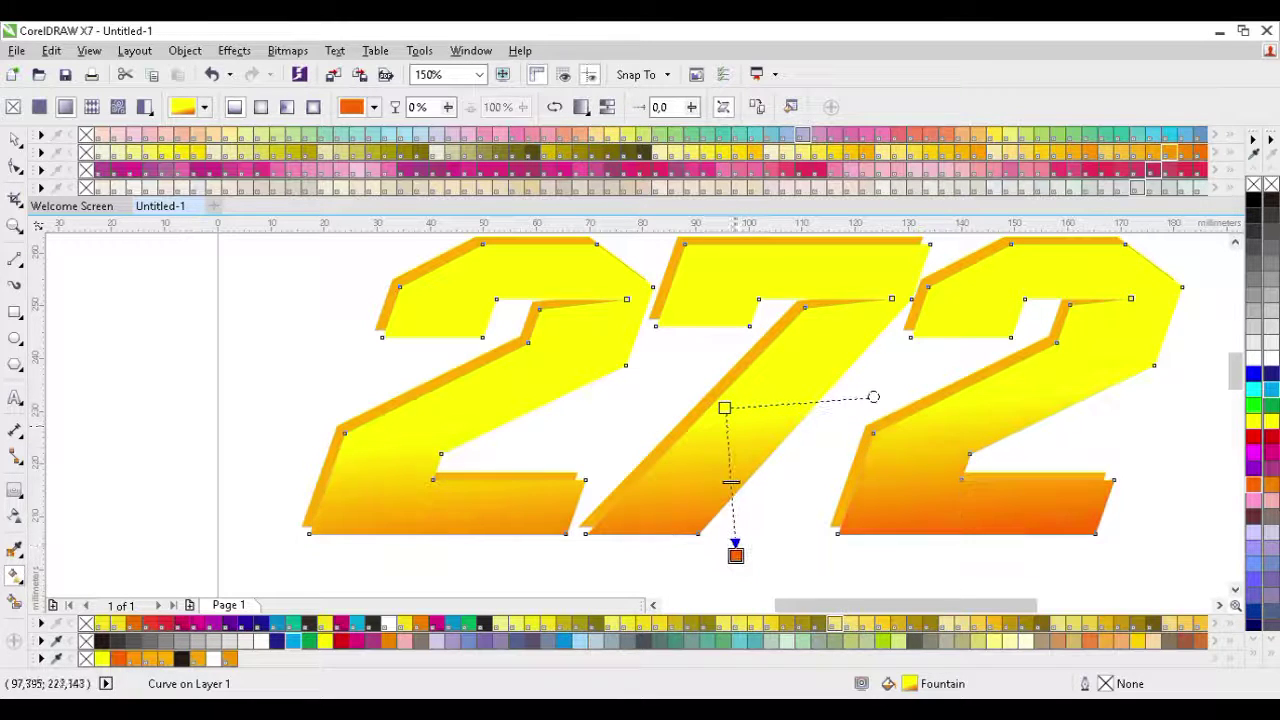
mouse_move(724, 408)
left_mouse_down()
mouse_move(729, 369)
mouse_move(721, 393)
left_mouse_up()
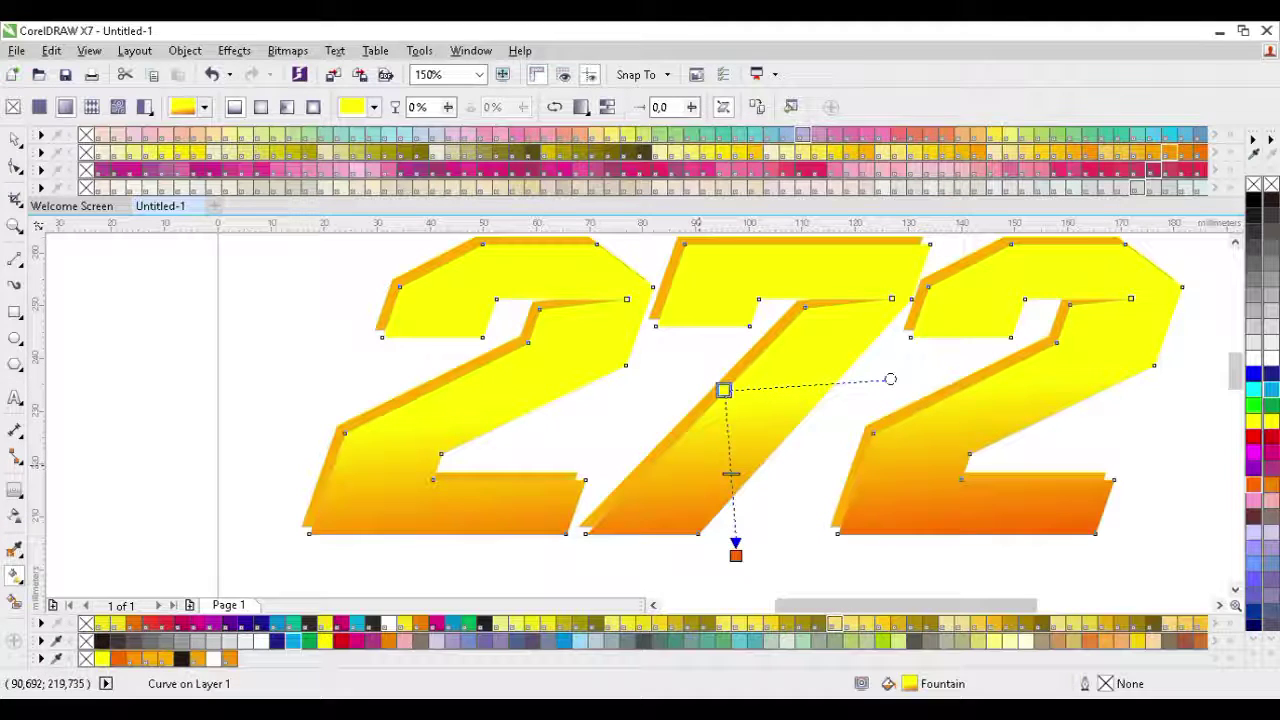
left_click(14, 259)
mouse_move(237, 403)
left_mouse_down()
mouse_move(1220, 370)
mouse_move(1180, 317)
left_mouse_up()
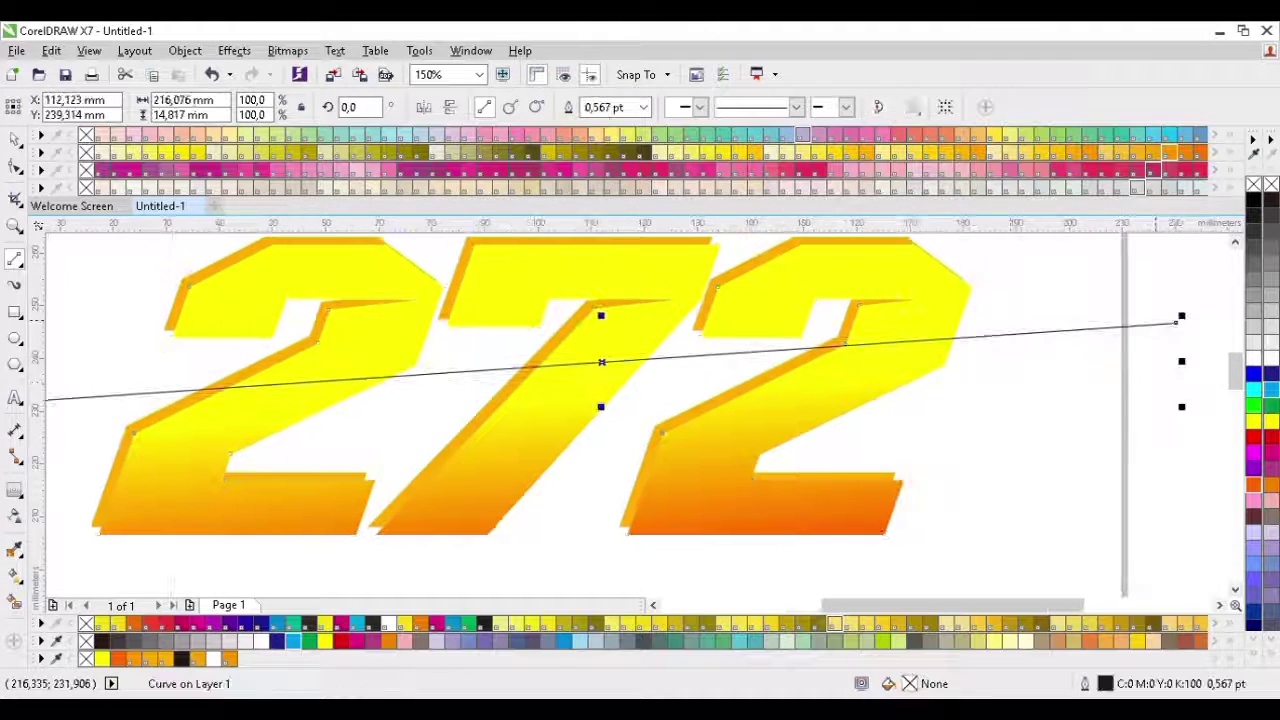
scroll(927, 420, "down", 2)
key("ctrl+z")
scroll(836, 401, "up", 1)
- Place the gradient digit copy inside the orange digit curve with PowerClip
key("space")
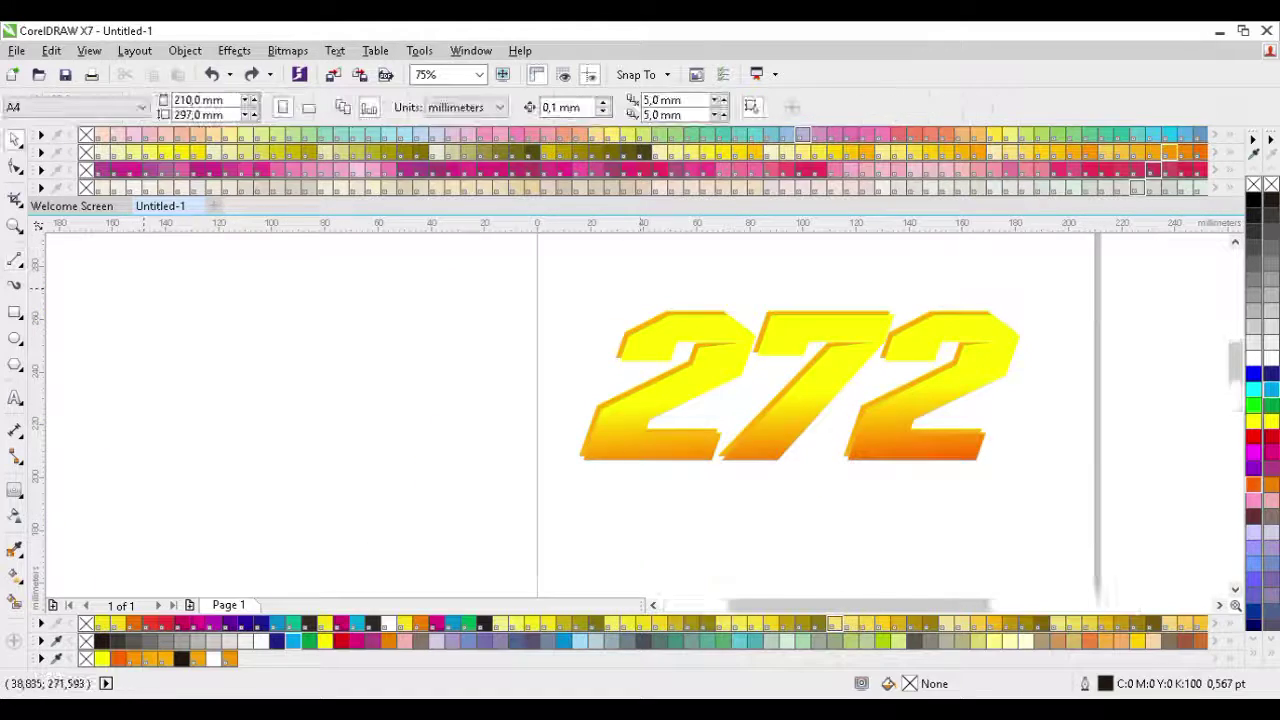
scroll(641, 289, "up", 2)
scroll(499, 409, "down", 2)
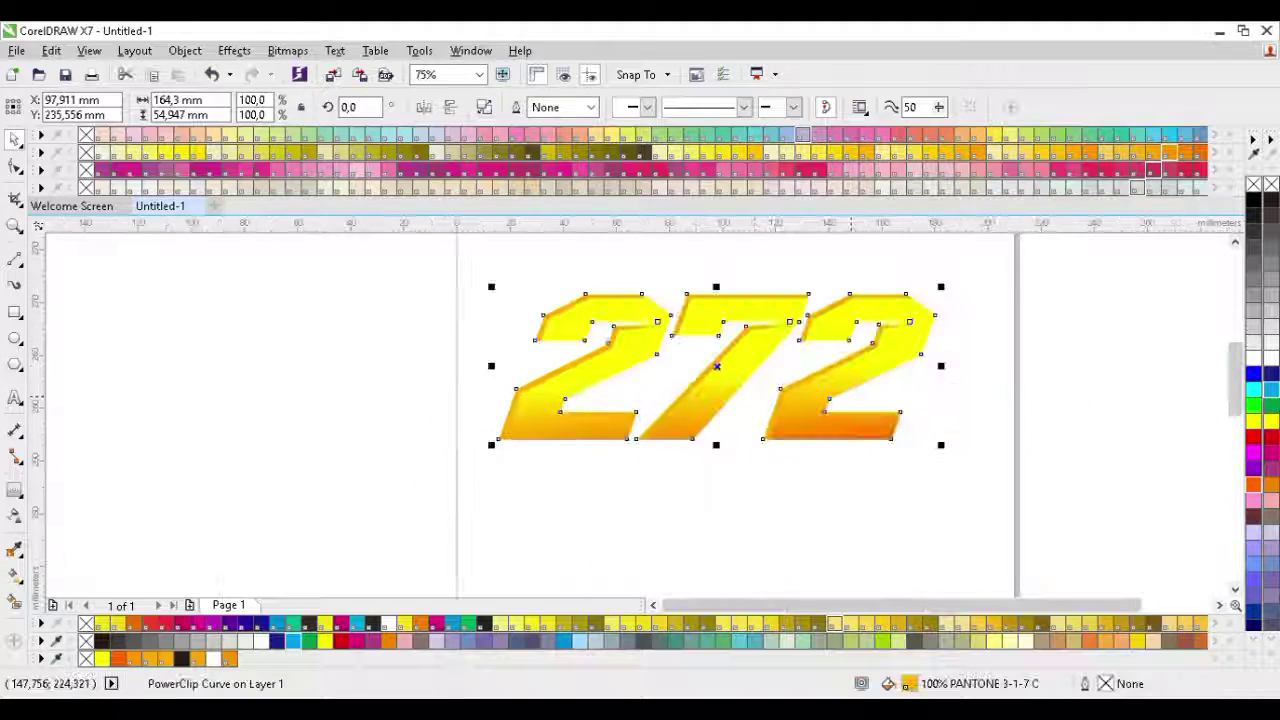
- Draw a closed four-sided shape covering the upper digits, with a lower edge rising diagonally across them
scroll(780, 330, "up", 1)
key("space")
left_click_drag(183, 420, 1151, 331)
scroll(1151, 331, "down", 2)
left_click_drag(898, 357, 576, 244)
- Fill the four-sided shape with orange (#FF6600) and remove its outline
scroll(817, 286, "up", 1)
left_click(1254, 485)
scroll(1077, 373, "down", 1)
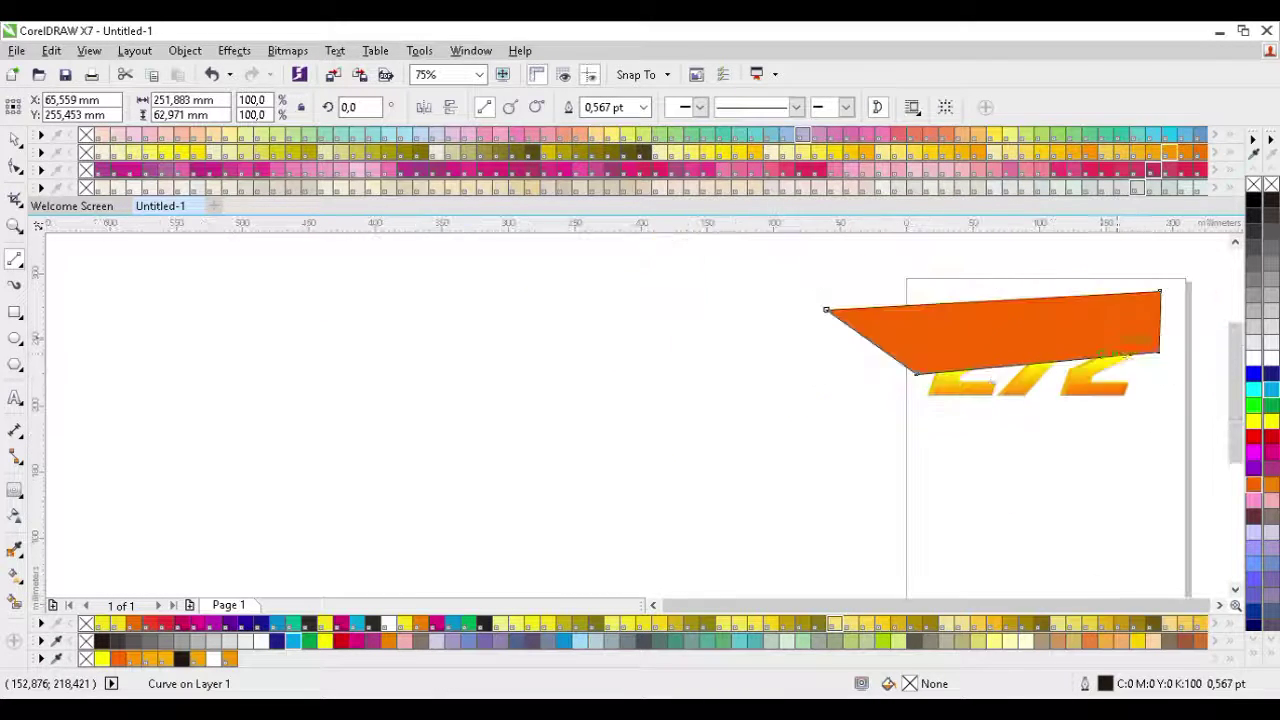
scroll(1128, 334, "up", 1)
left_click(643, 107)
left_click(602, 123)
- Give the shape an upward fountain fill from orange at its lower edge to yellow, fading to transparent over the digits
key("g")
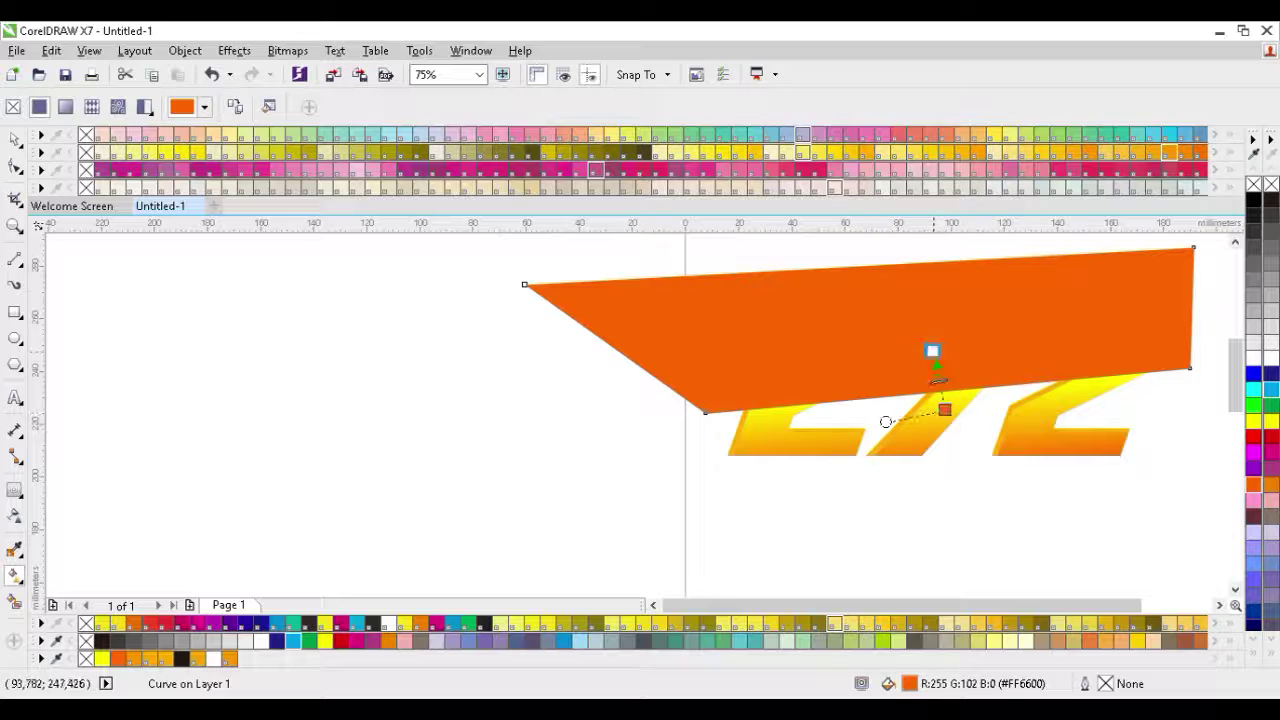
scroll(1087, 383, "up", 2)
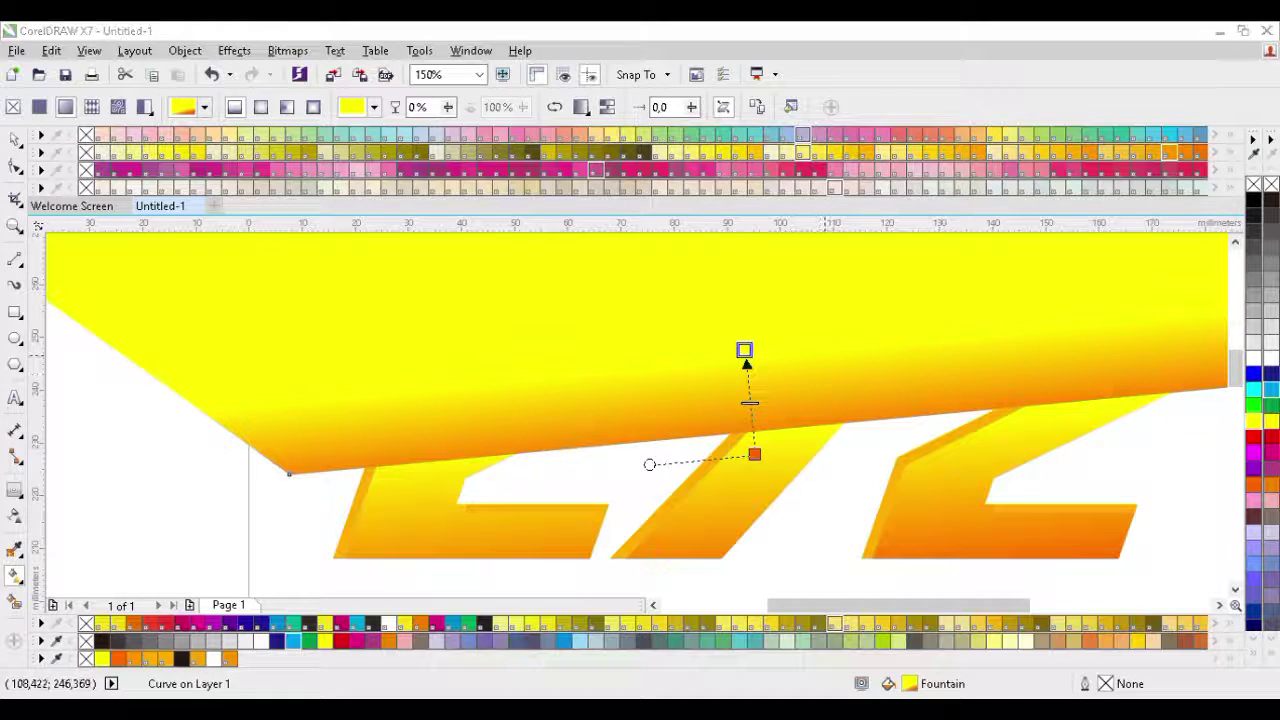
left_click_drag(826, 360, 893, 378)
key("space")
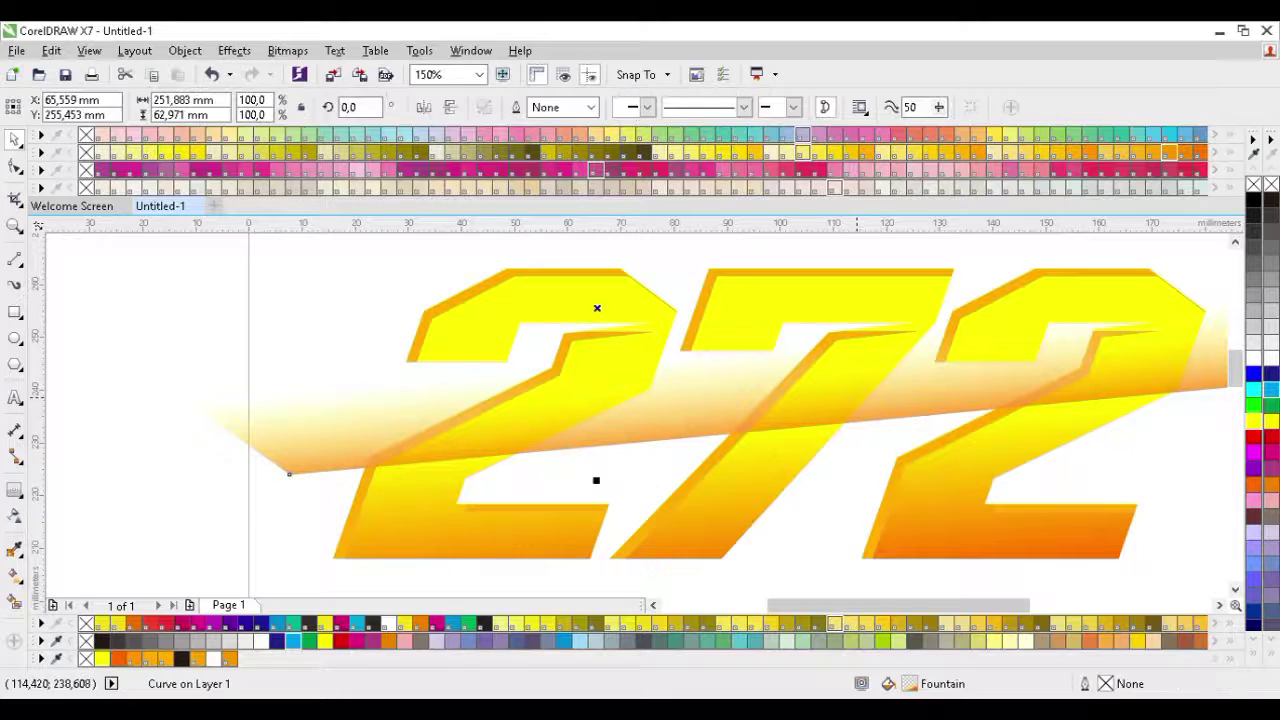
- Try placing the fading shape inside the digits with PowerClip
left_click(290, 472)
scroll(690, 470, "down", 2)
key("Escape")
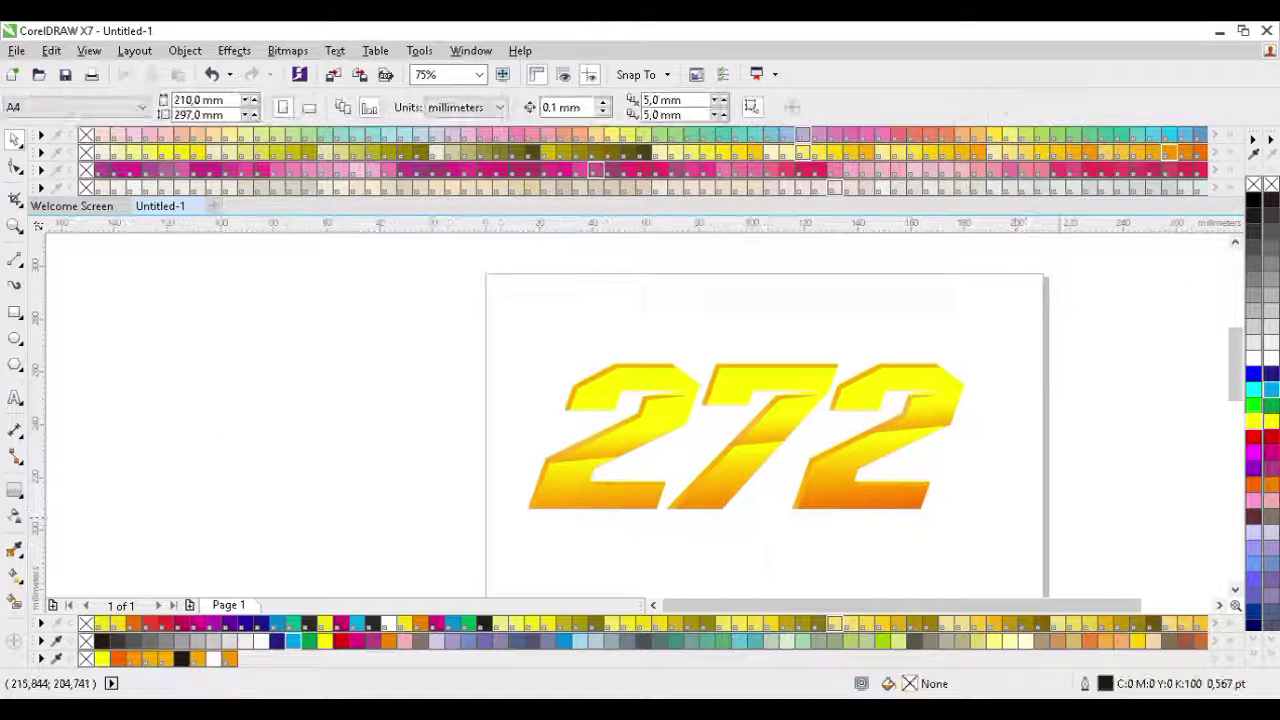
scroll(1036, 556, "up", 2)
key("ctrl+z")
- Shift the fading shape slightly lower and place it inside the digits with PowerClip
scroll(522, 400, "down", 2)
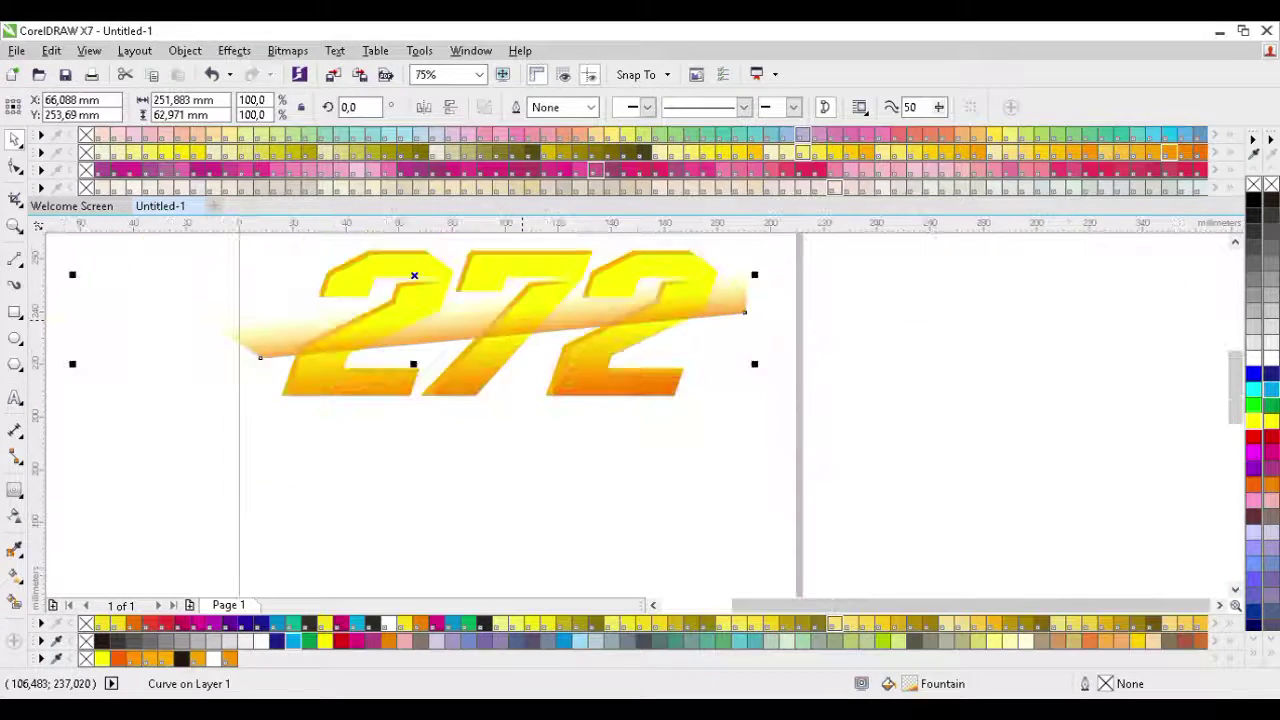
key("alt+c")
key("w")
key("p")
left_click(555, 393)
key("Escape")
scroll(555, 396, "down", 1)
scroll(495, 370, "up", 2)
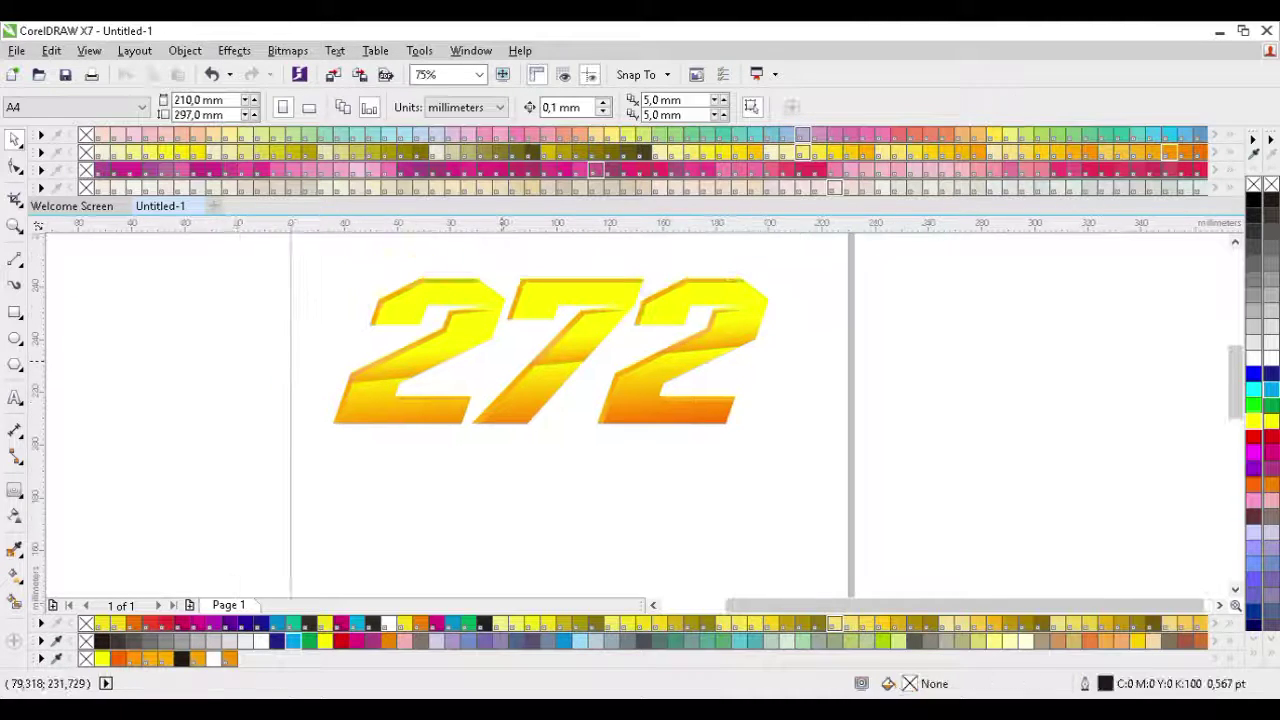
- Add a one-step outside contour around the digits with a black fill and an offset of 2.989 mm
left_click(14, 490)
left_click(343, 467)
left_click_drag(343, 467, 352, 482)
scroll(352, 477, "down", 1)
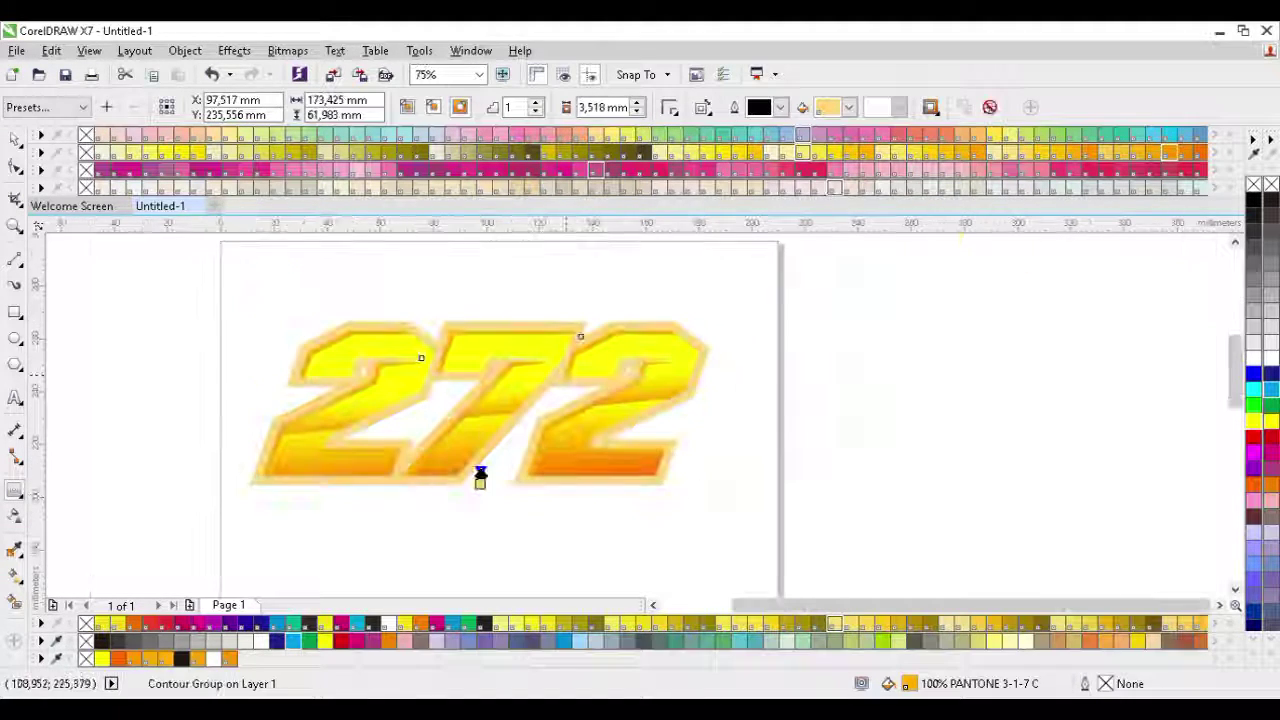
scroll(418, 471, "up", 4)
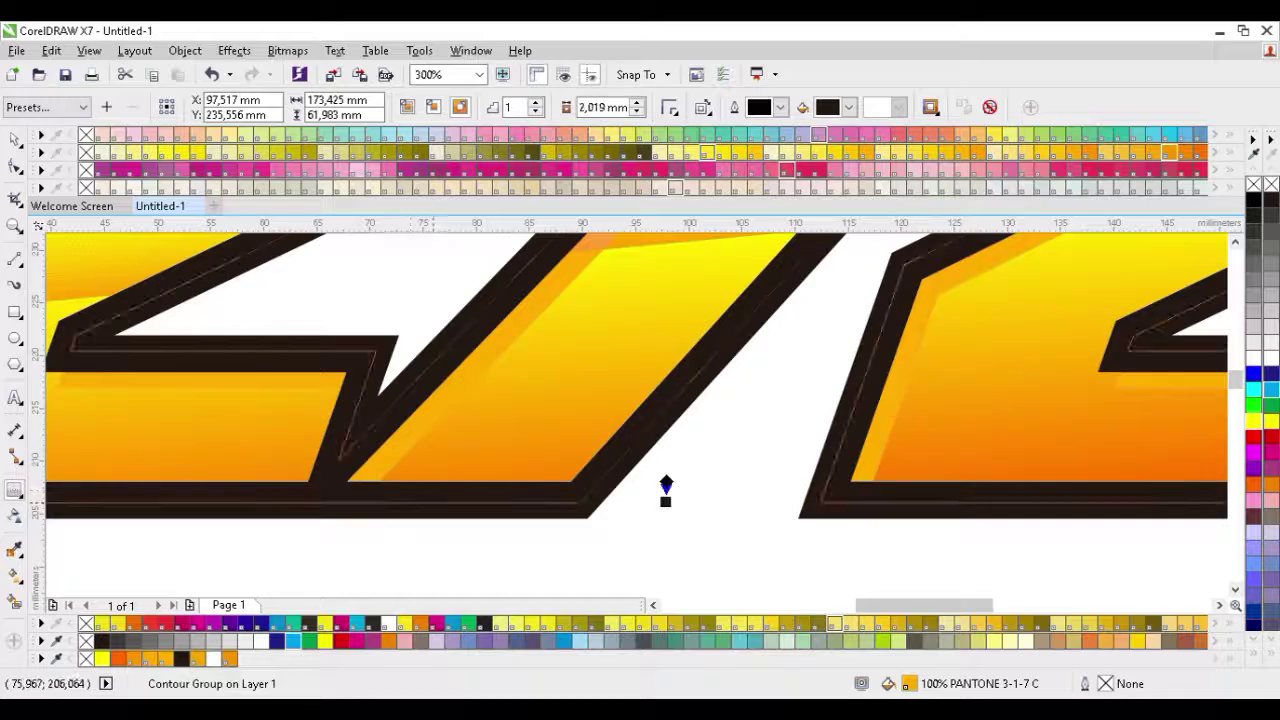
scroll(503, 466, "down", 4)
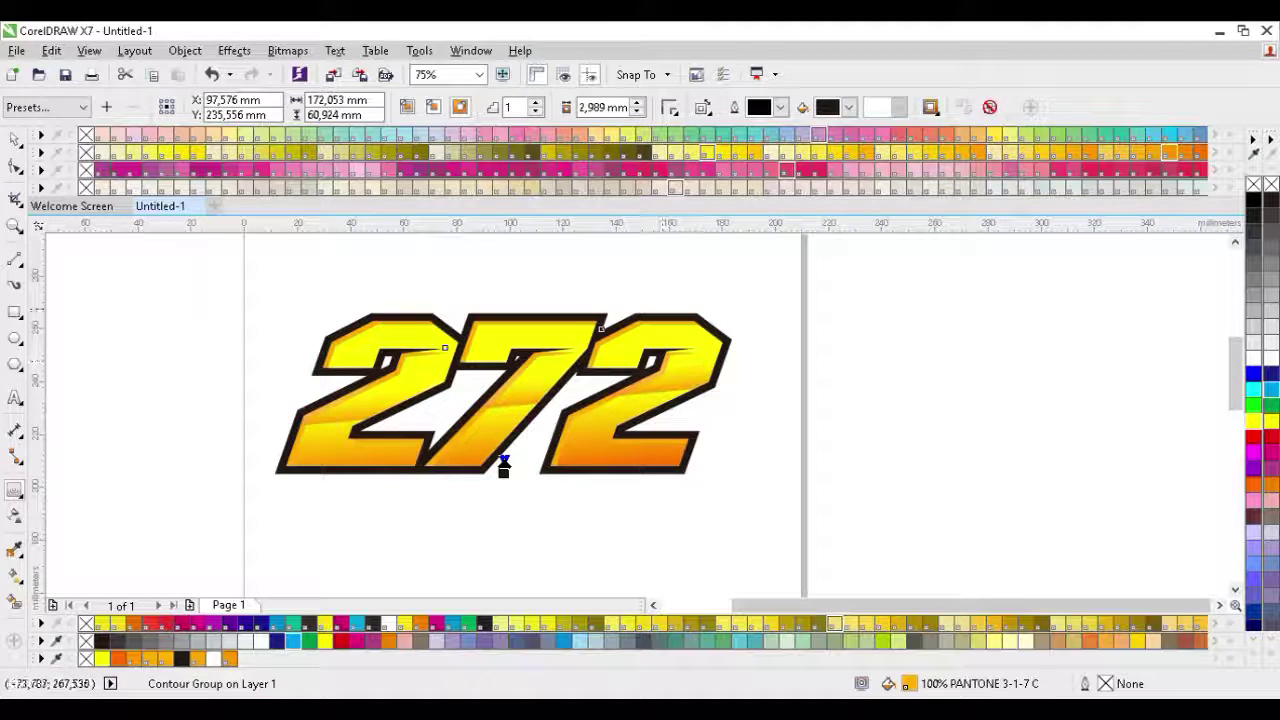
- Group the digits with their contour and create an unfilled boundary curve around them with a yellow 4 pt outline
key("space")
key("Escape")
left_click_drag(182, 275, 800, 452)
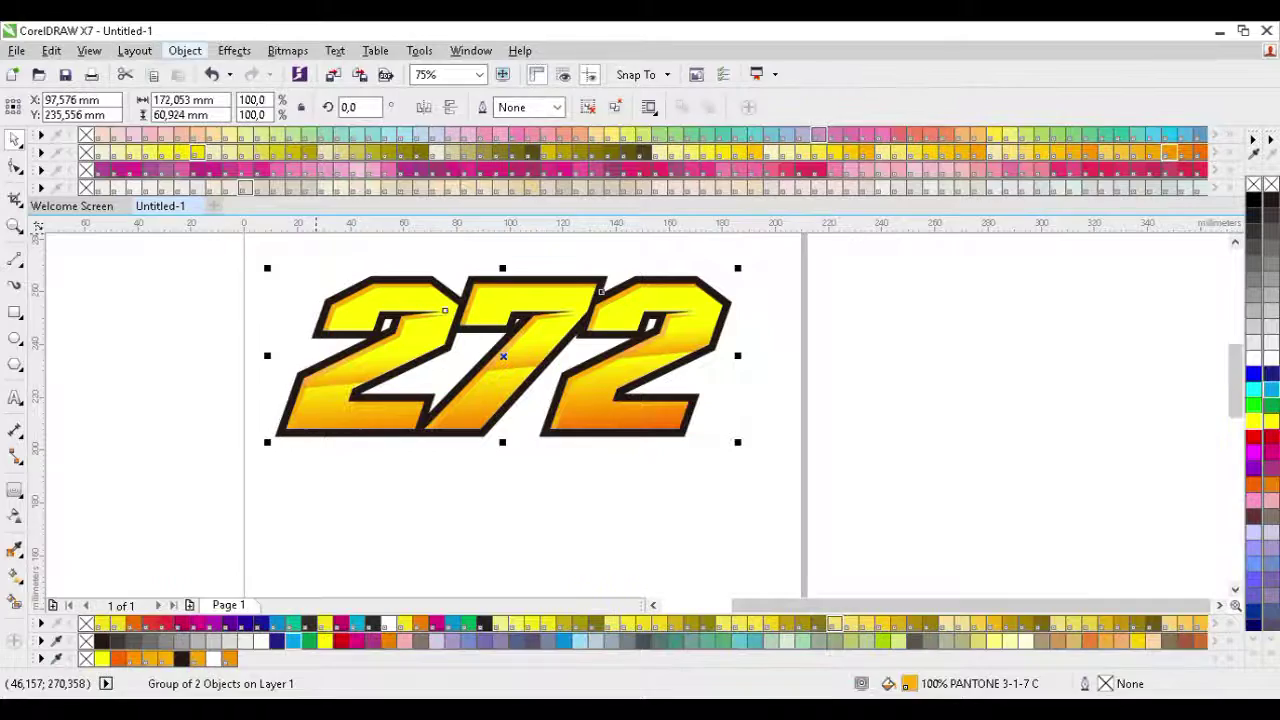
key("ctrl+l")
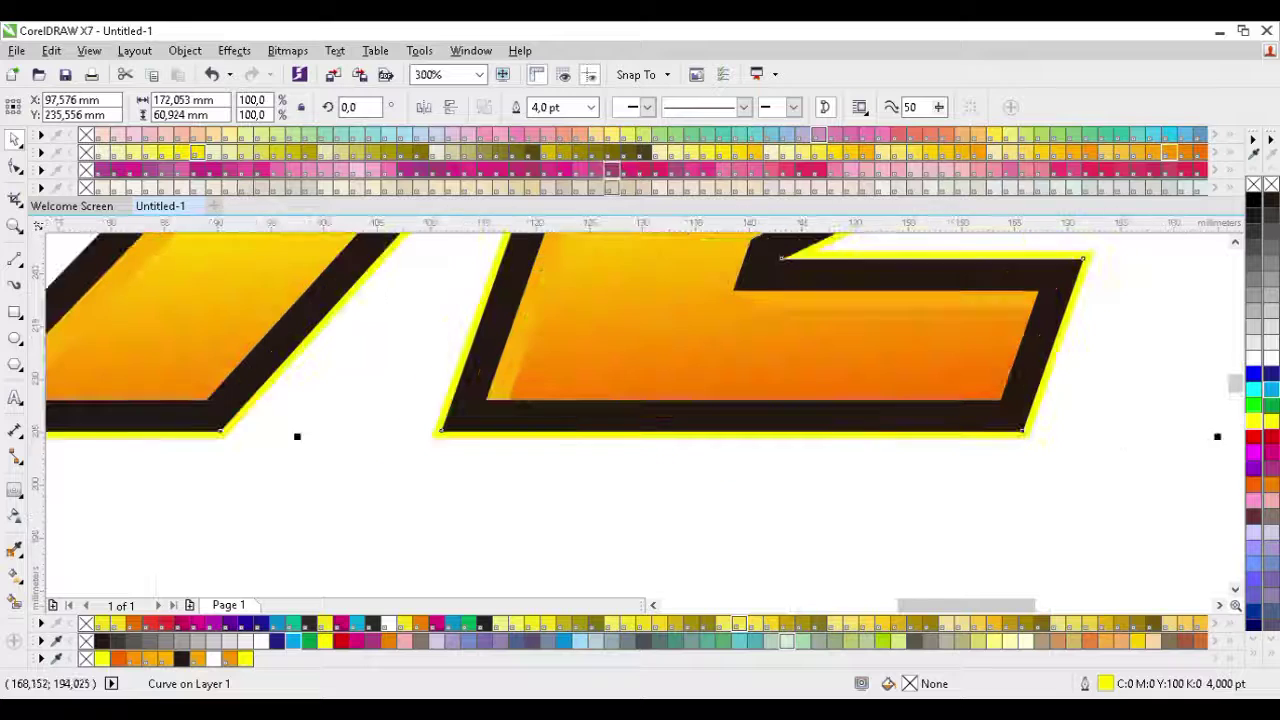
- Try an 8 pt width on the yellow boundary outline, and return it to 4 pt
left_click(546, 107)
key("Return")
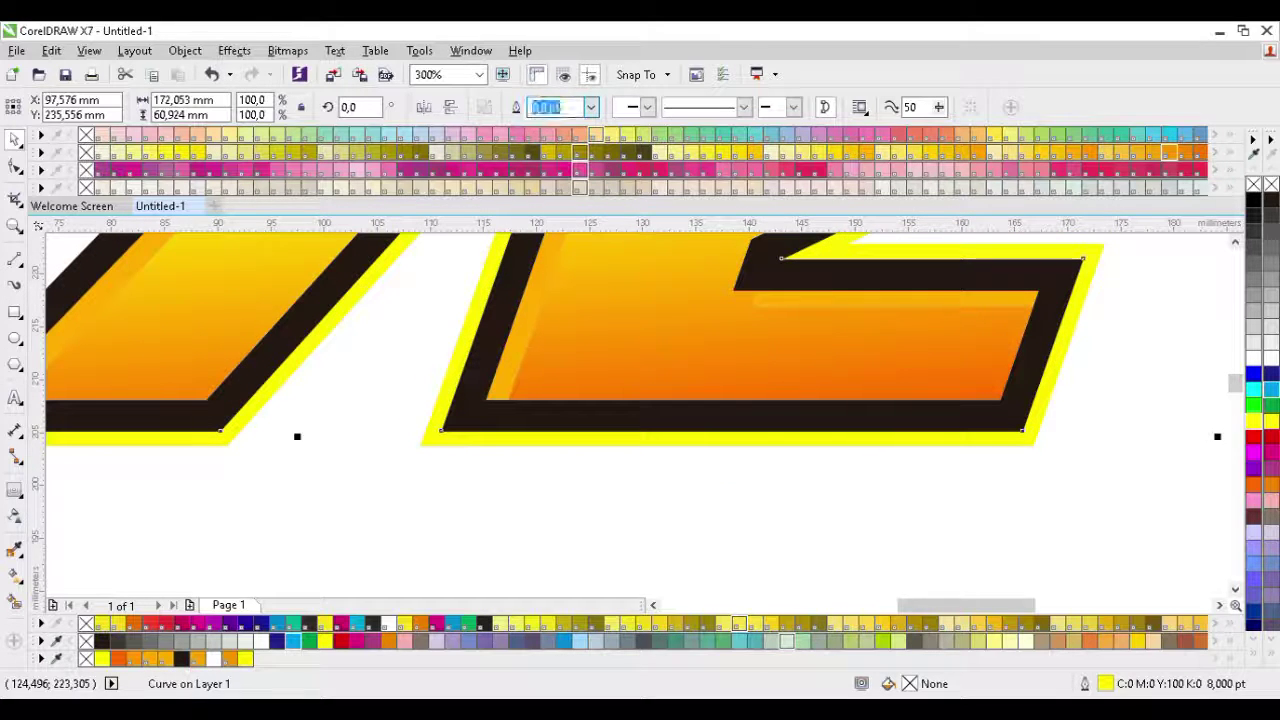
type("3")
key("Return")
- Group the digits with the yellow outline and create another boundary curve with an 8 pt, 40% black outline
scroll(425, 495, "down", 3)
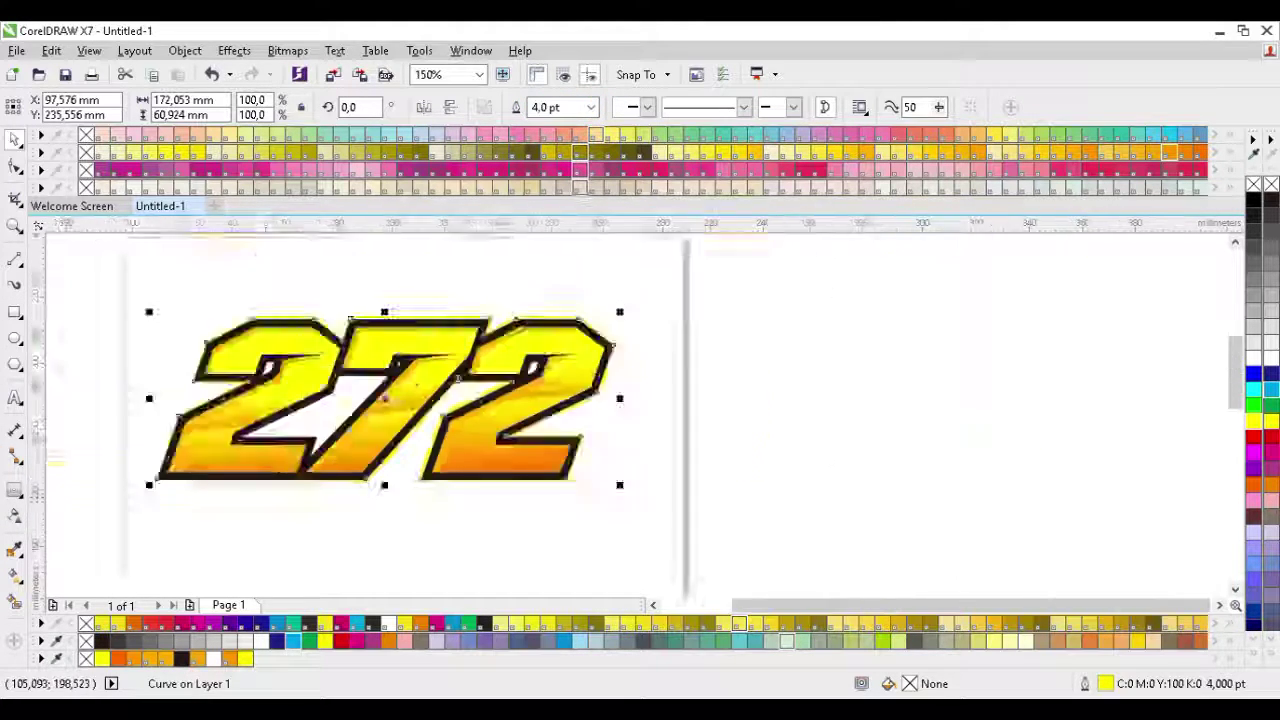
scroll(340, 500, "up", 2)
scroll(312, 500, "down", 1)
left_click(119, 253)
left_click_drag(112, 242, 900, 580)
key("ctrl+g")
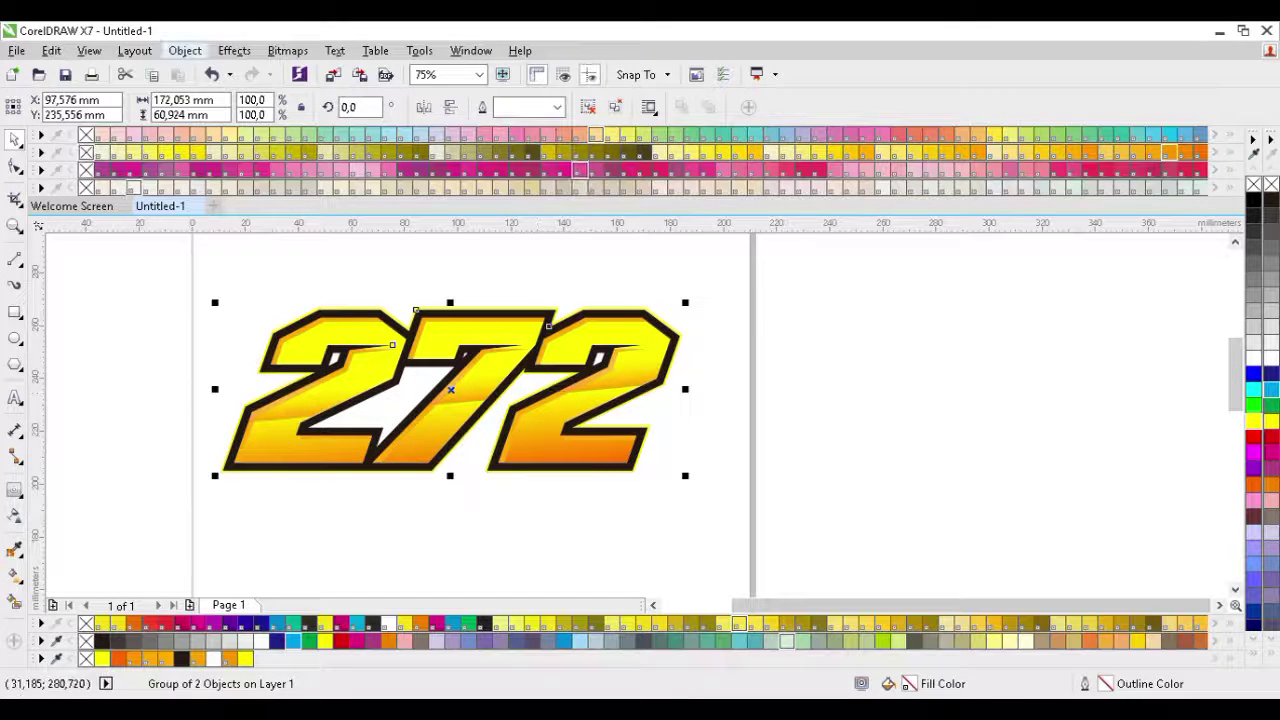
key("ctrl+l")
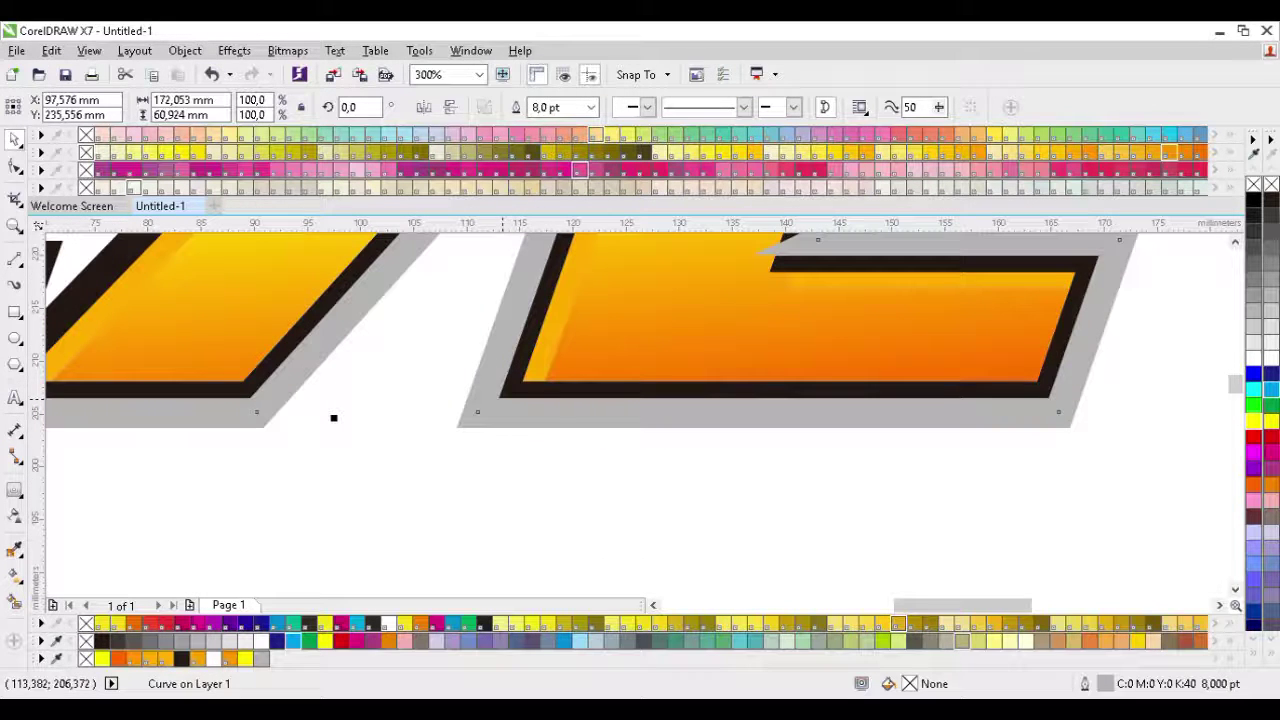
- Send the grey boundary curve behind the digits and set its outline width to 12 pt
right_click(593, 135)
left_click(562, 107)
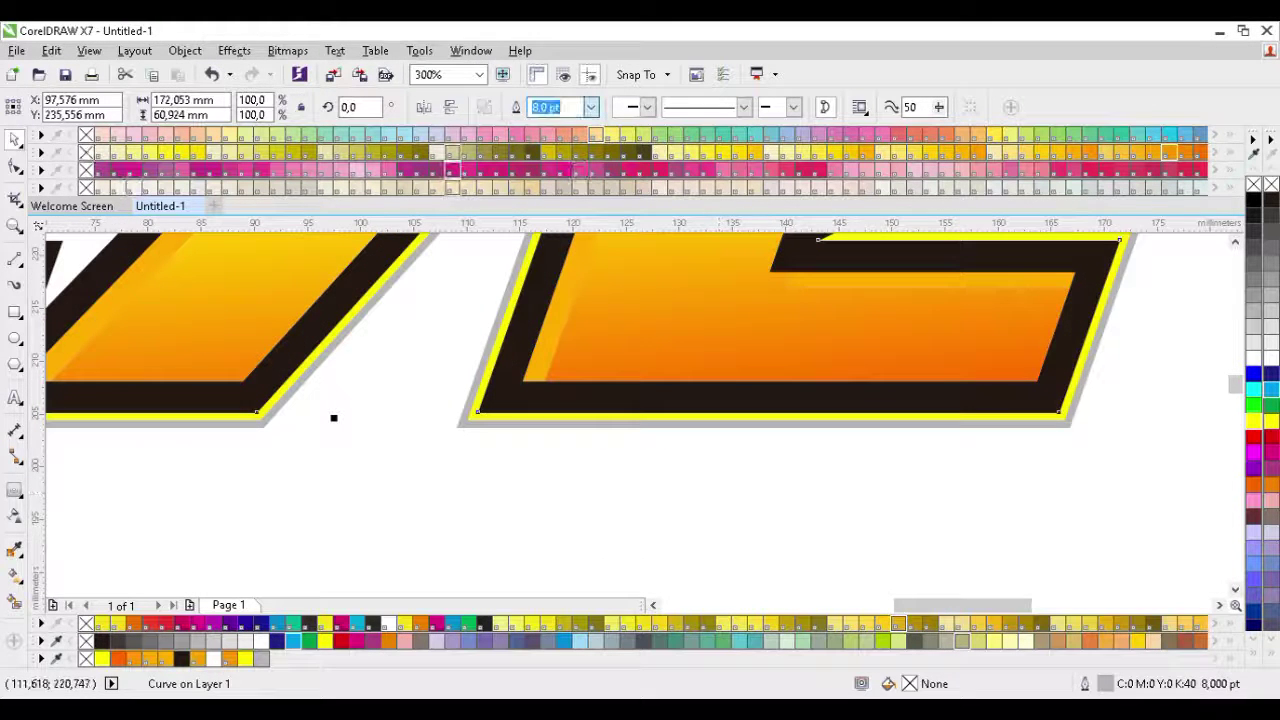
type("12")
key("Return")
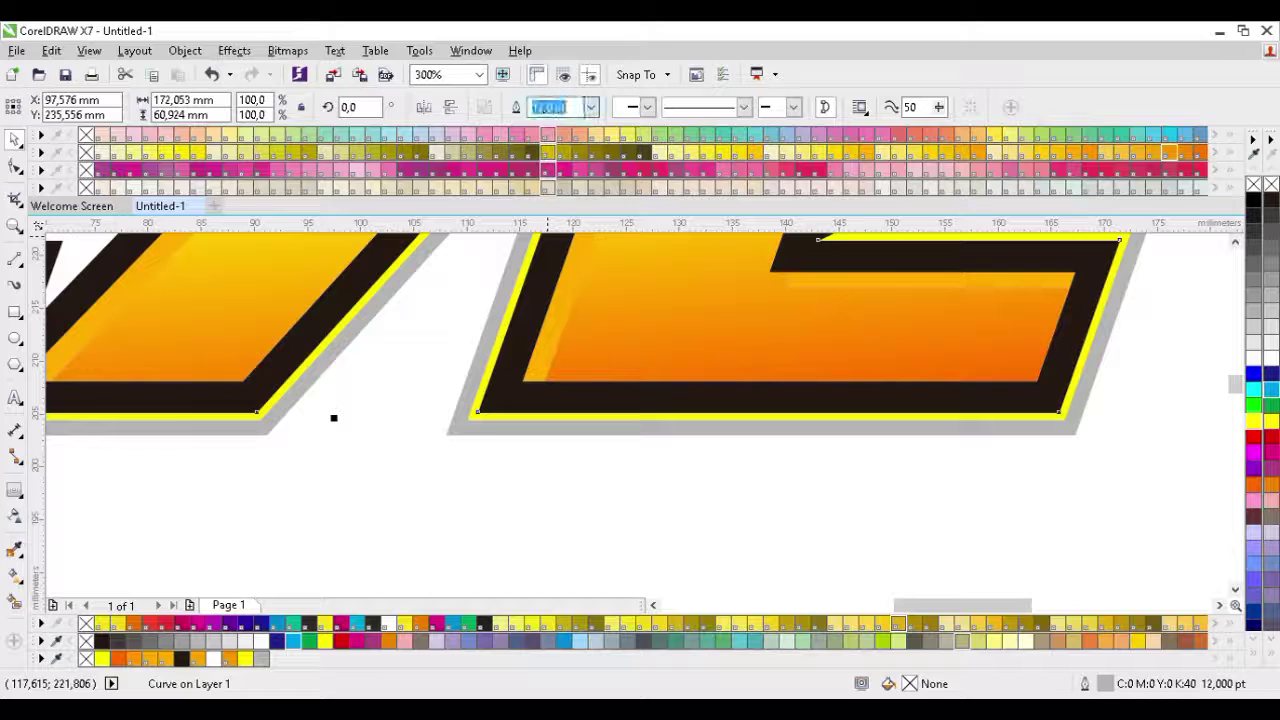
- Try a 16 pt width on the grey boundary outline
type("16")
key("Return")
key("ctrl+z")
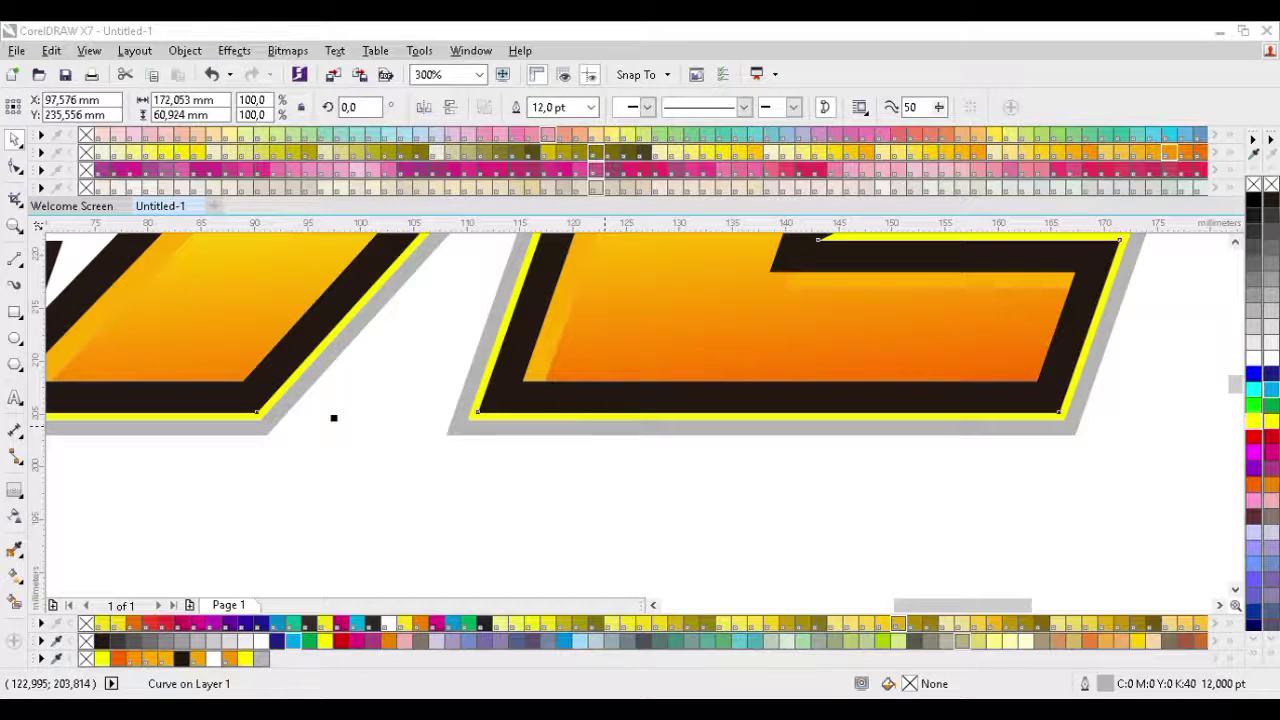
- Fill the outer boundary curve behind the digits with white and give it a 13 pt white outline
left_click(1254, 358)
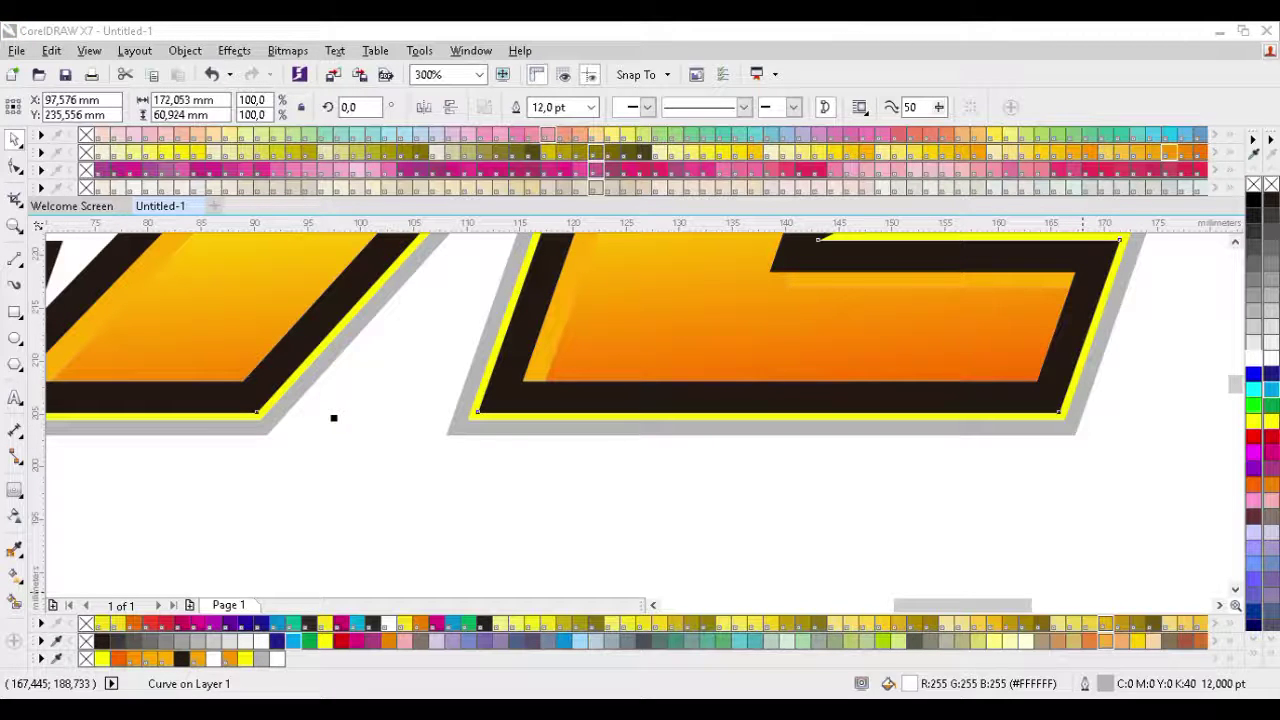
key("Return")
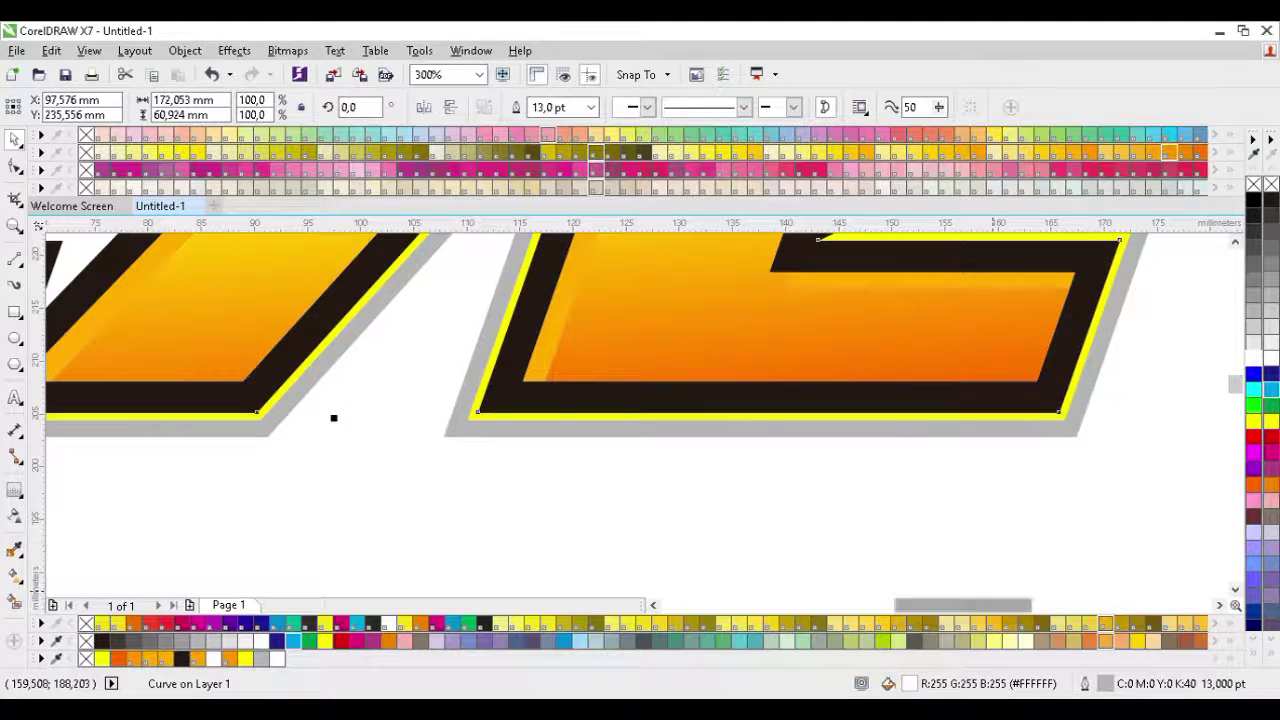
double_click(1105, 684)
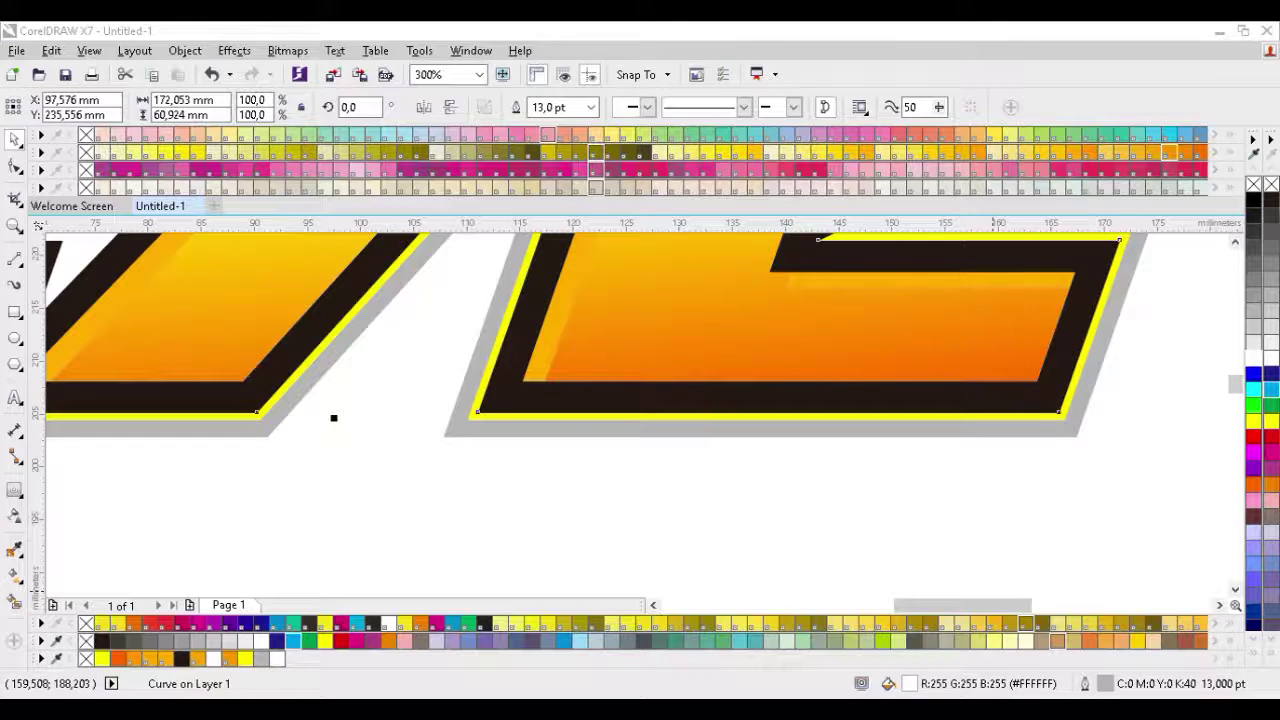
- Group the digits with the white boundary and create another boundary curve behind them with a 14 pt, 40% black outline
scroll(372, 475, "down", 4)
left_click_drag(206, 369, 586, 551)
scroll(319, 488, "up", 2)
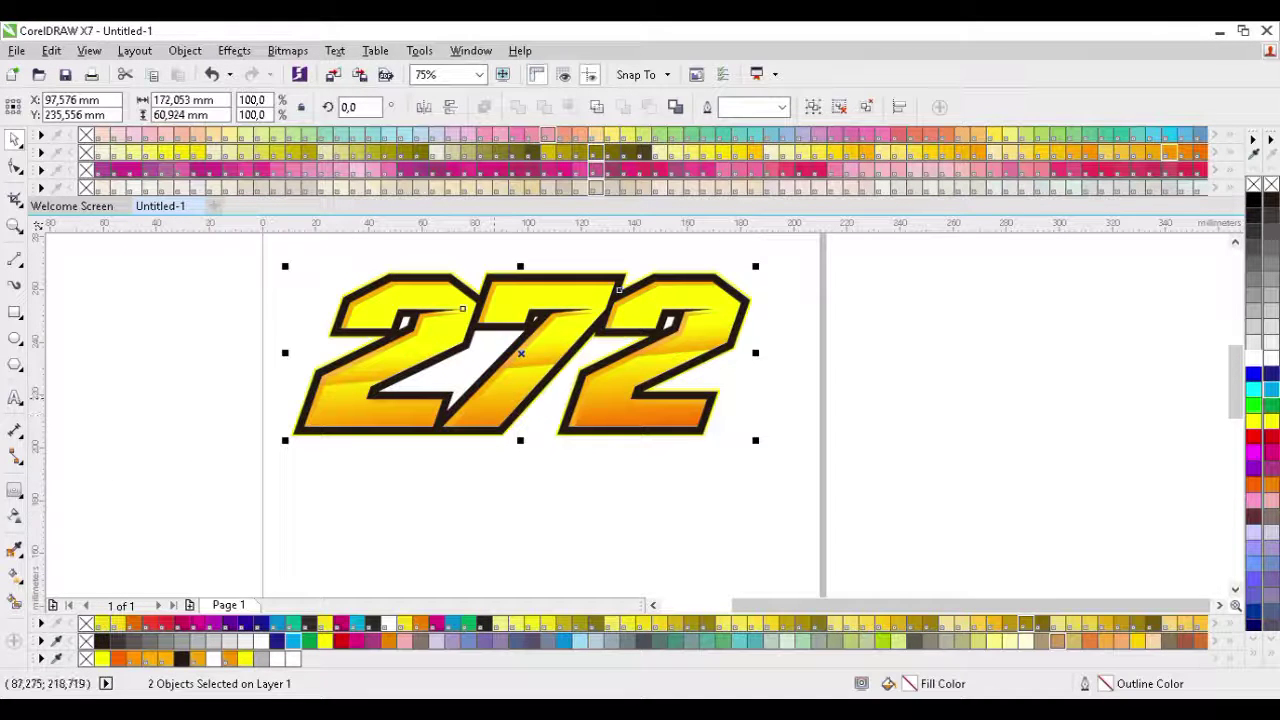
key("ctrl+g")
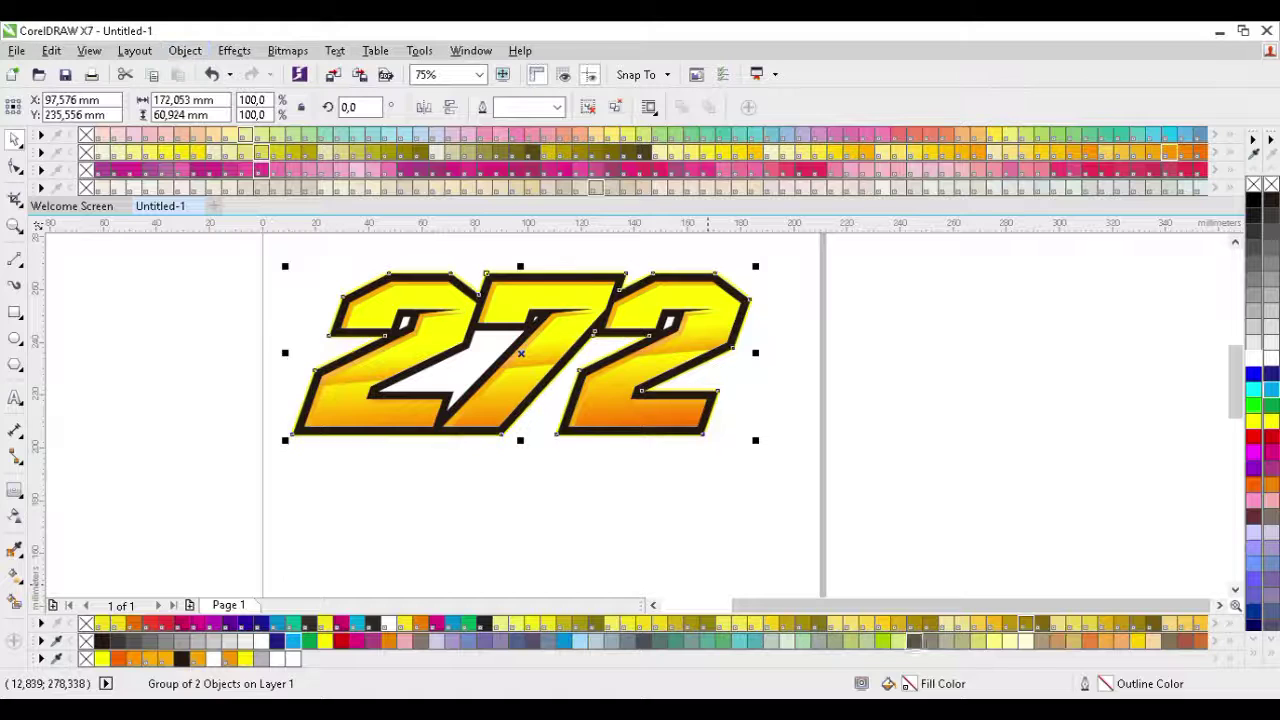
key("ctrl+l")
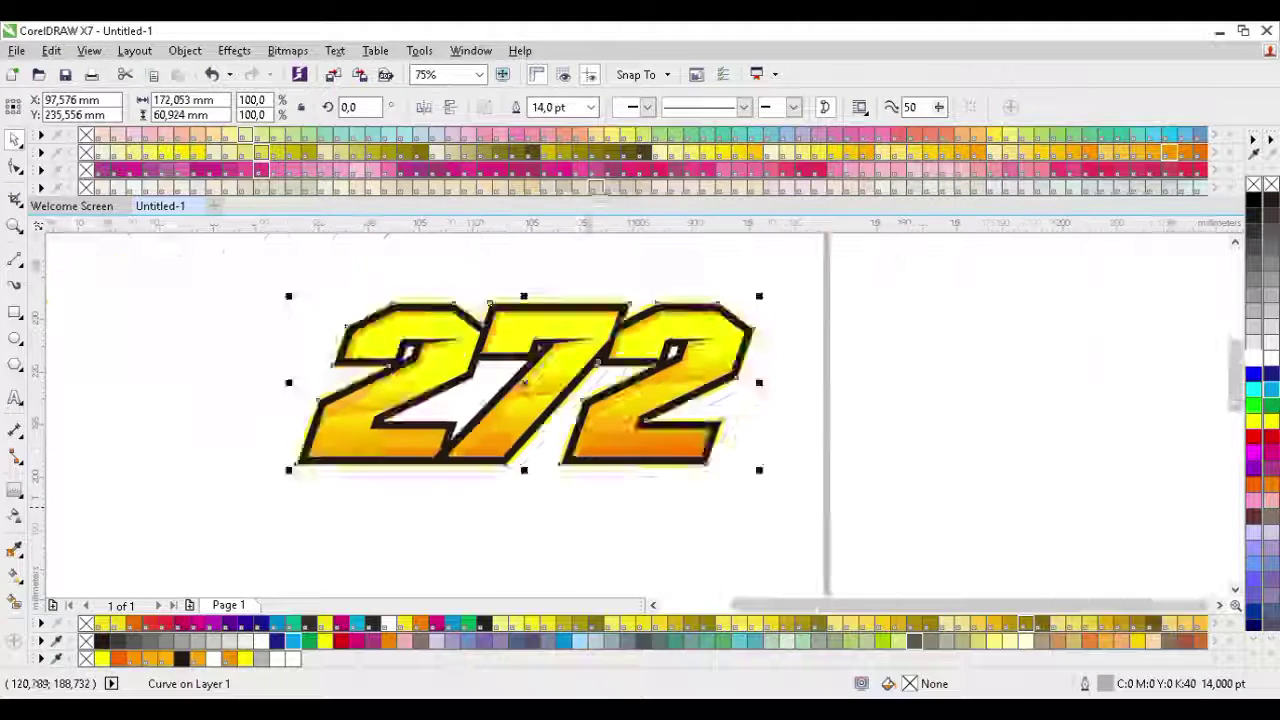
scroll(308, 280, "up", 2)
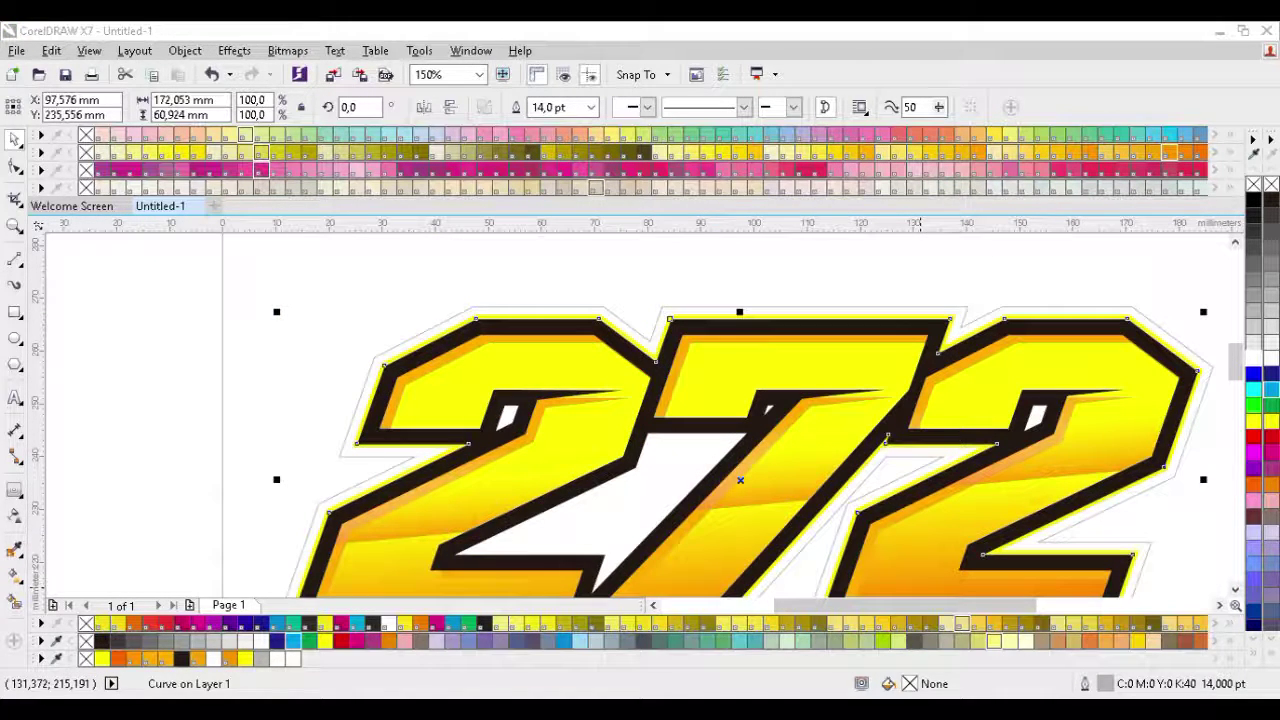
- Recolour the outermost boundary outline to 60% black and group it with the rest of the number
key("Return")
scroll(271, 394, "down", 1)
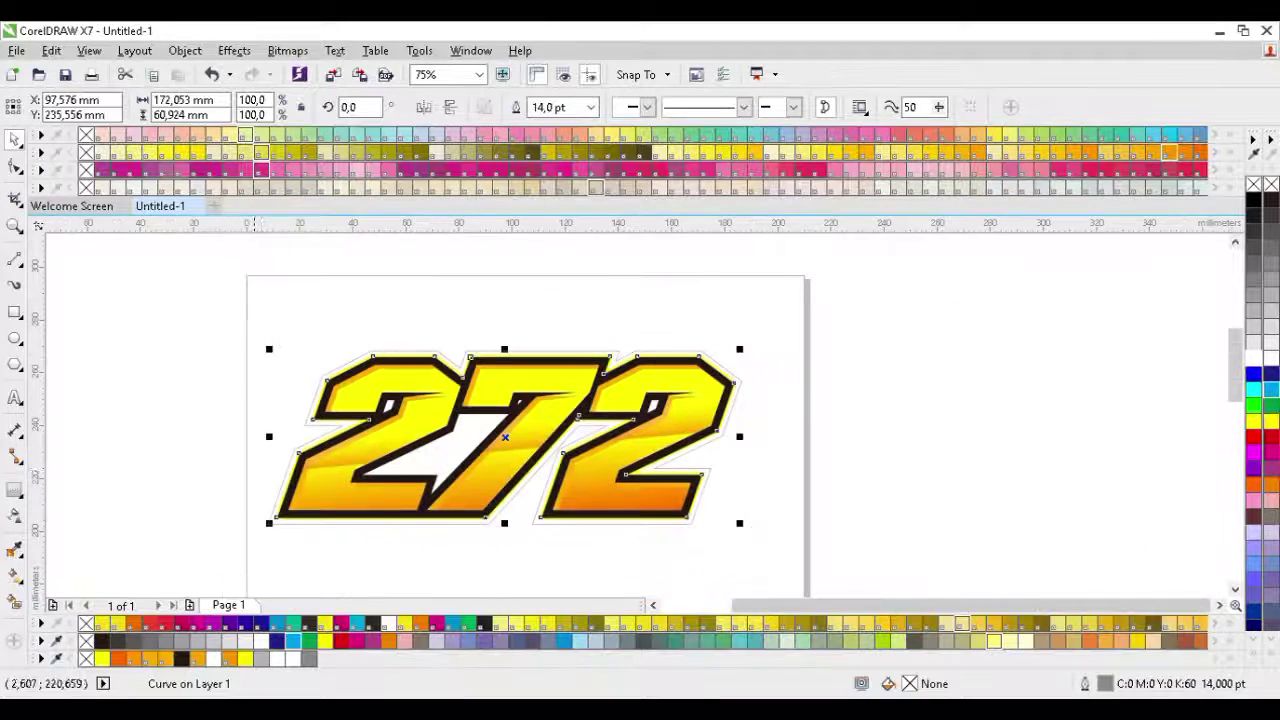
left_click_drag(197, 277, 808, 586)
key("ctrl+g")
left_click(290, 276)
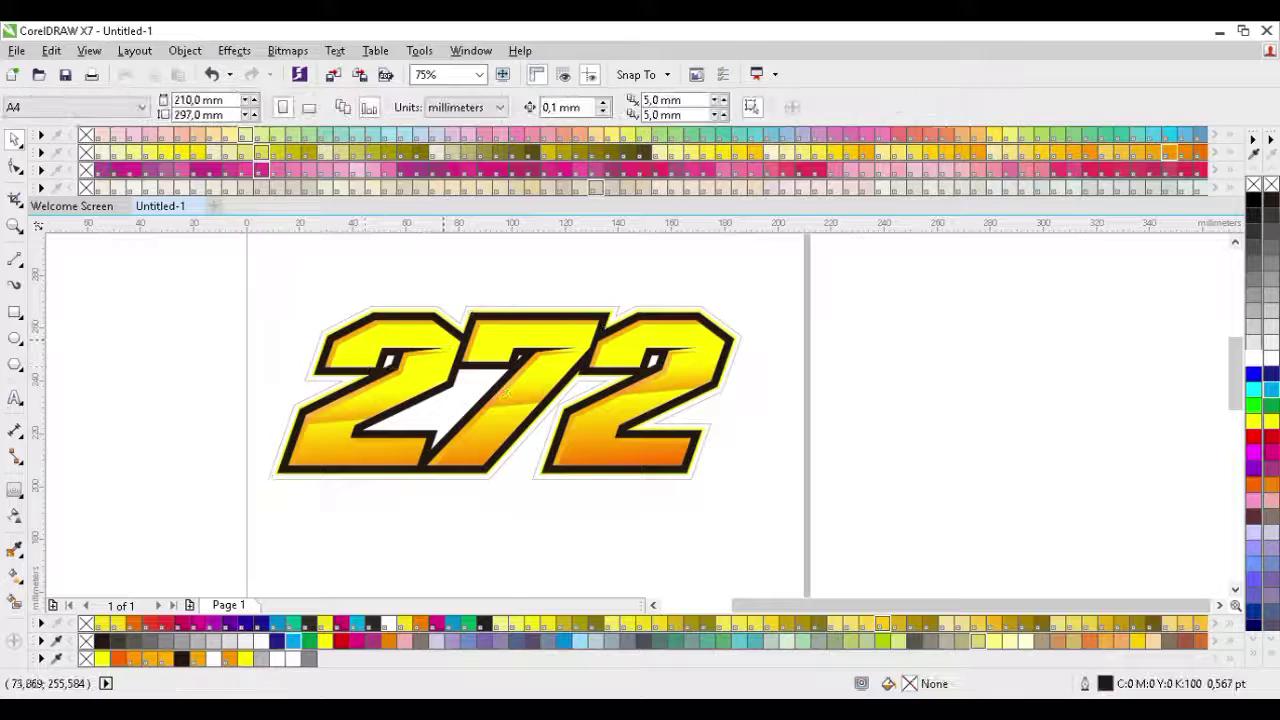
- Switch the A4 page to landscape orientation and move the grouped number to about the page's centre
scroll(290, 282, "down", 2)
left_click(336, 312)
left_click(345, 381)
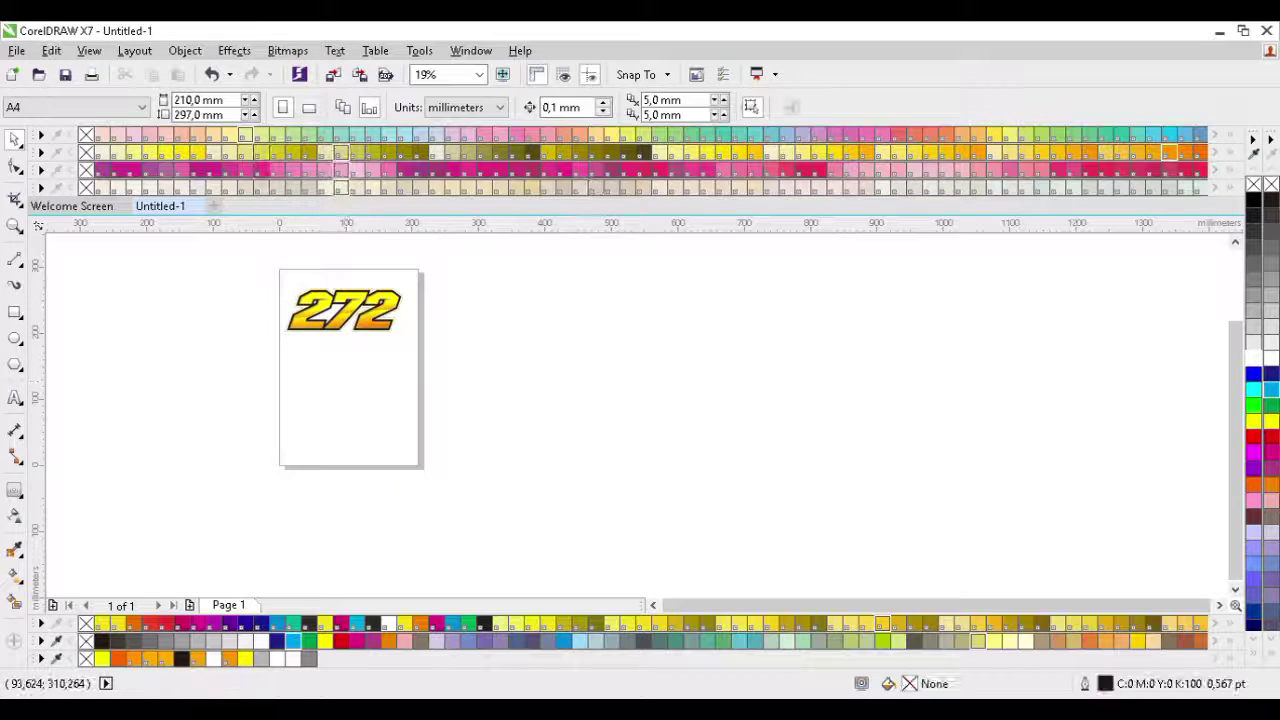
left_click(309, 107)
left_click_drag(623, 294, 633, 400)
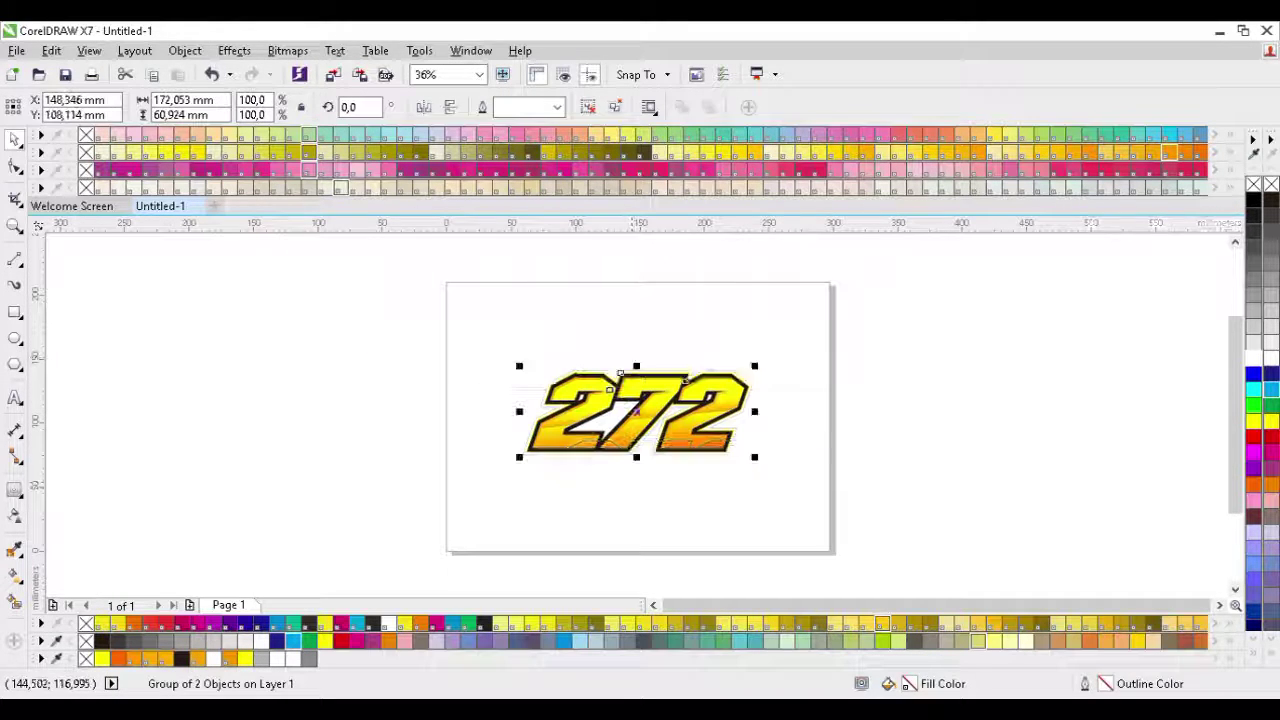
left_click(791, 485)
- Examine the finished number 272 up close, checking its gradient fills and layered outlines
scroll(791, 485, "up", 1)
scroll(791, 485, "down", 1)
key("z")
left_click_drag(466, 337, 837, 463)
left_click_drag(211, 252, 1065, 570)
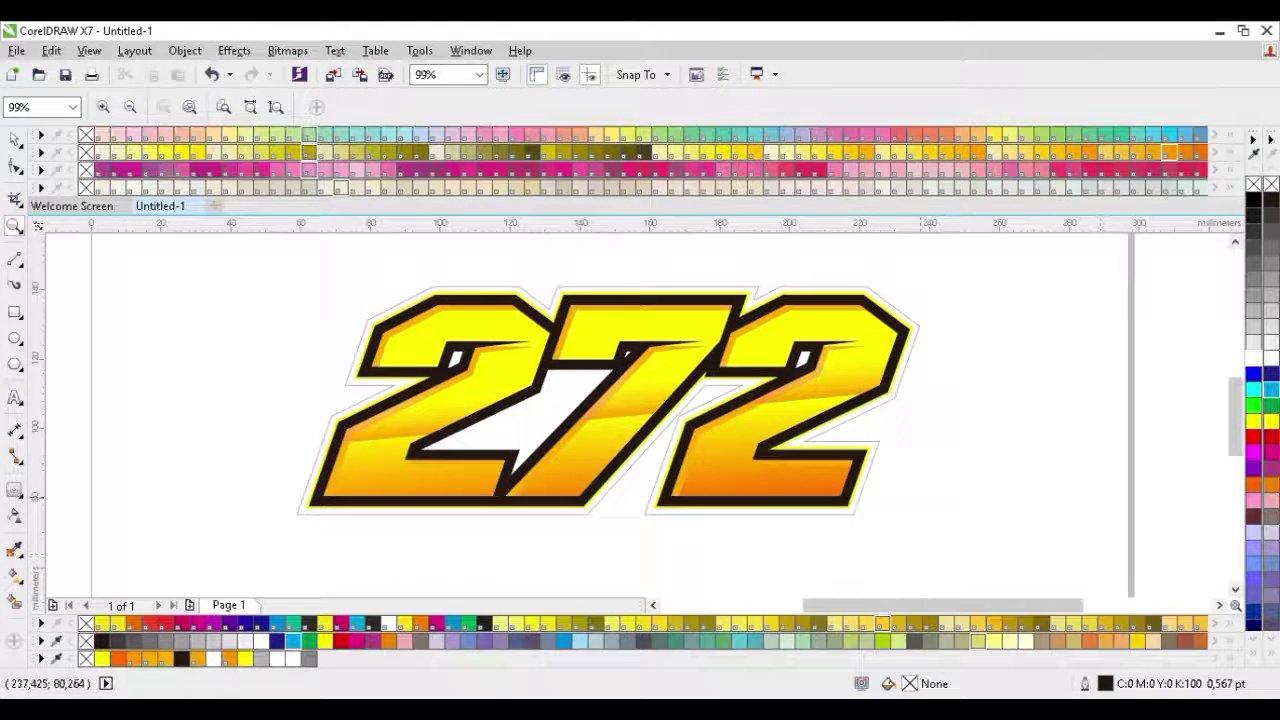
left_click_drag(195, 252, 966, 518)
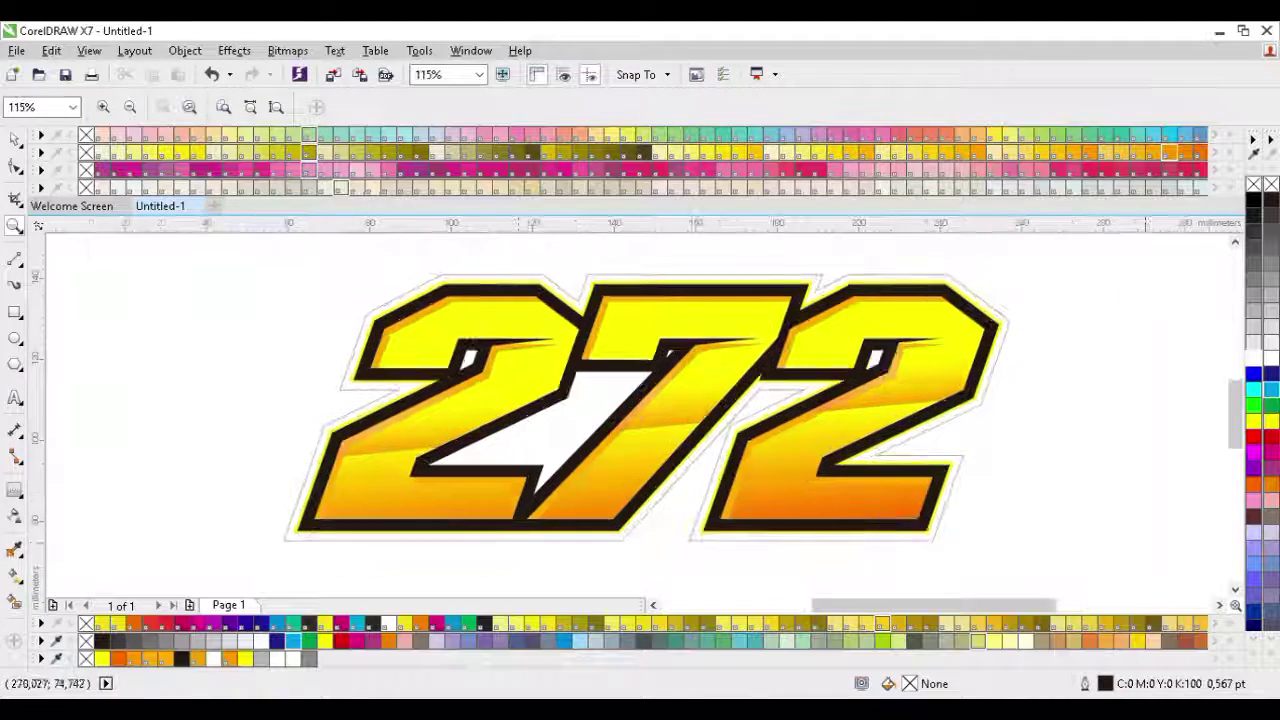
left_click(569, 377)
key("F3")
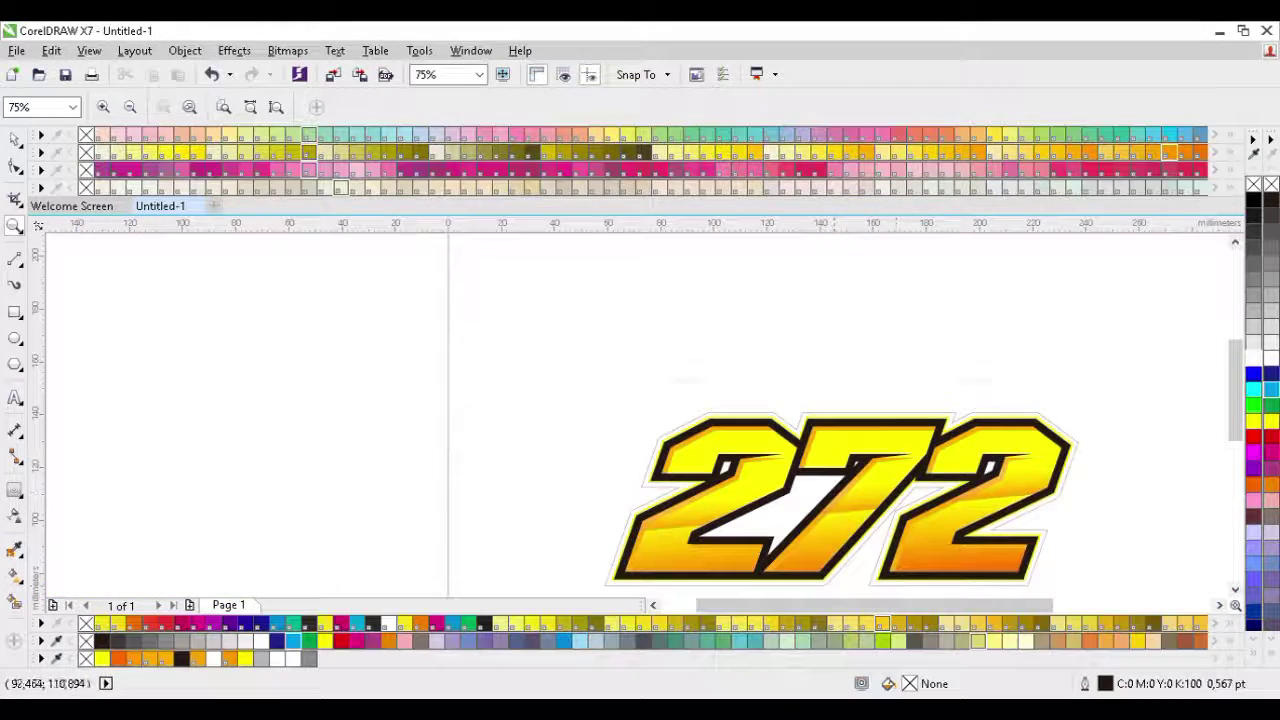
left_click_drag(380, 271, 914, 532)
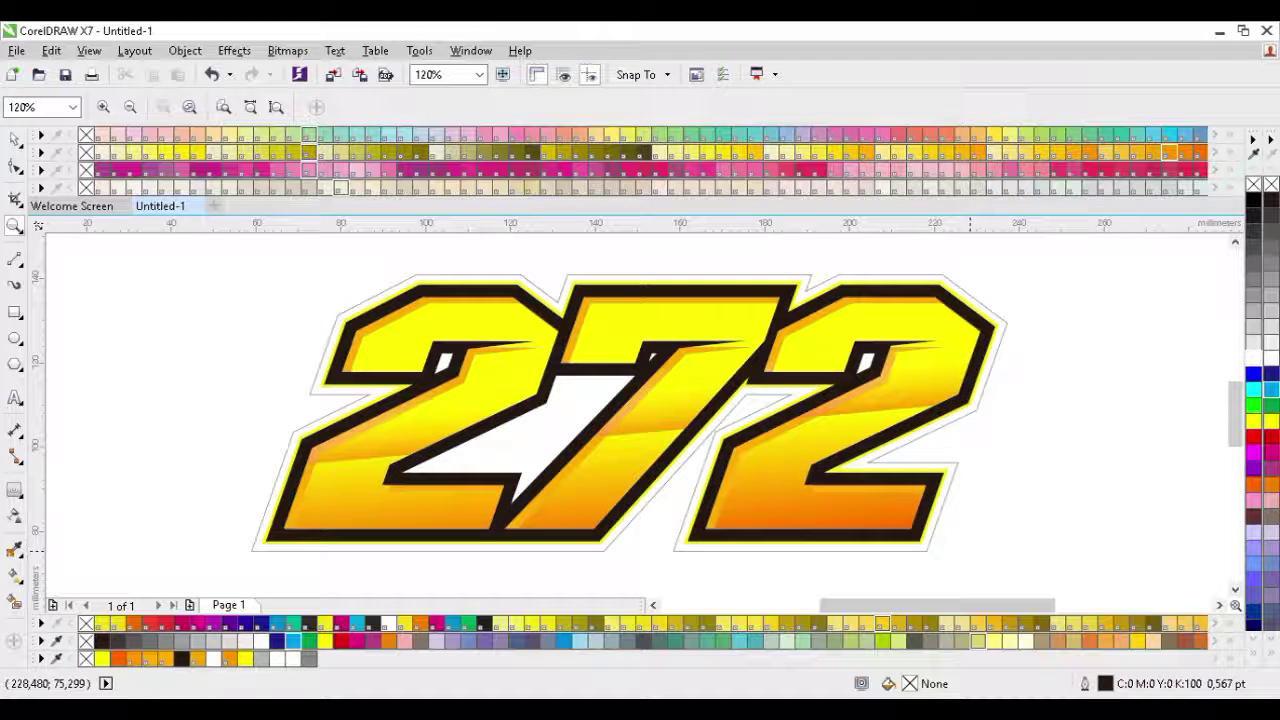